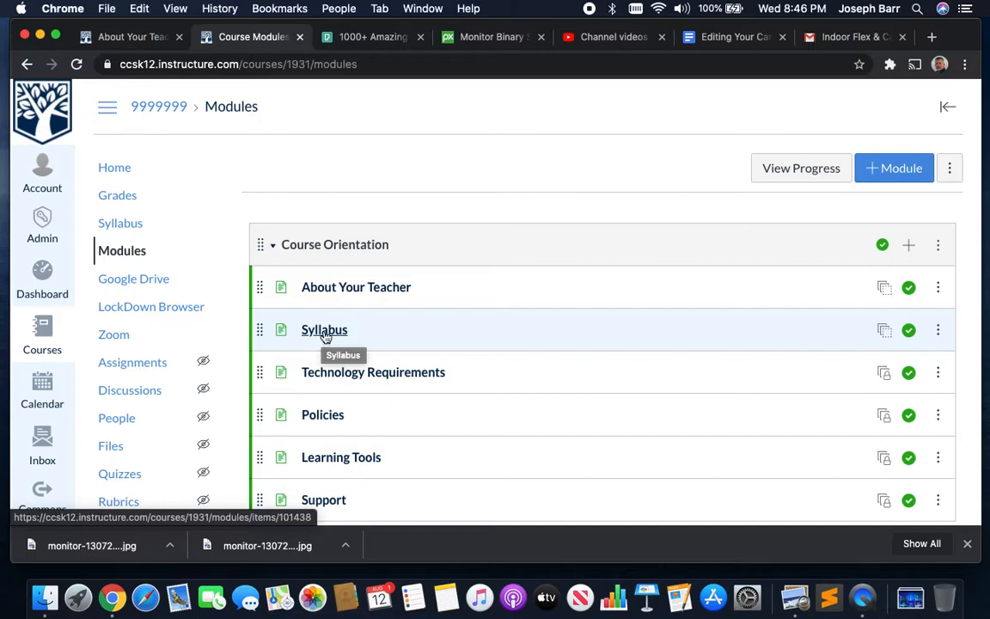
- Open the Syllabus page from the Course Orientation module and start editing it
{"action": "left_click", "coordinate": [324, 333]}
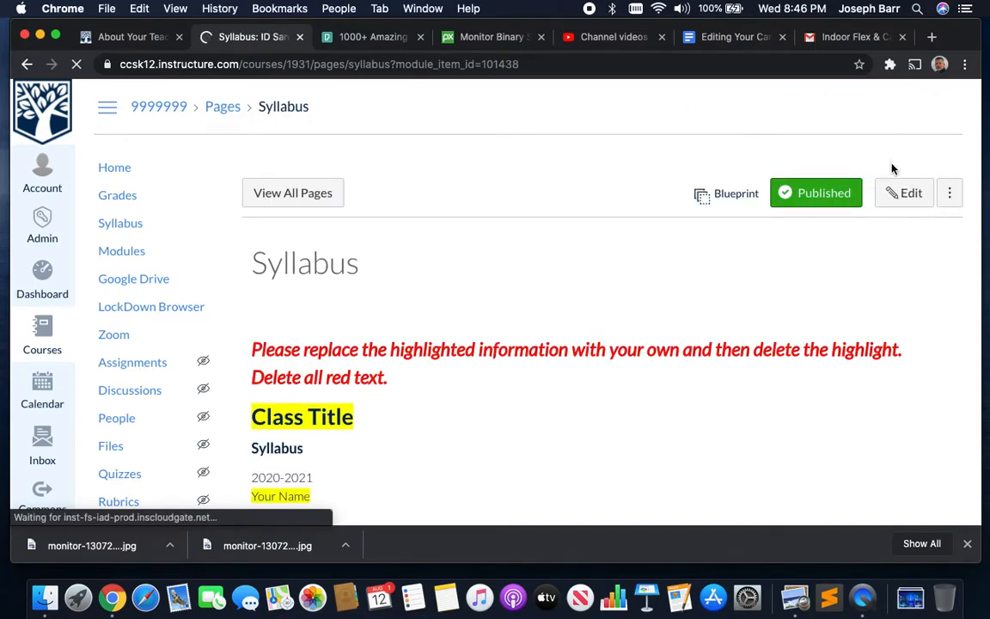
{"action": "left_click", "coordinate": [902, 199]}
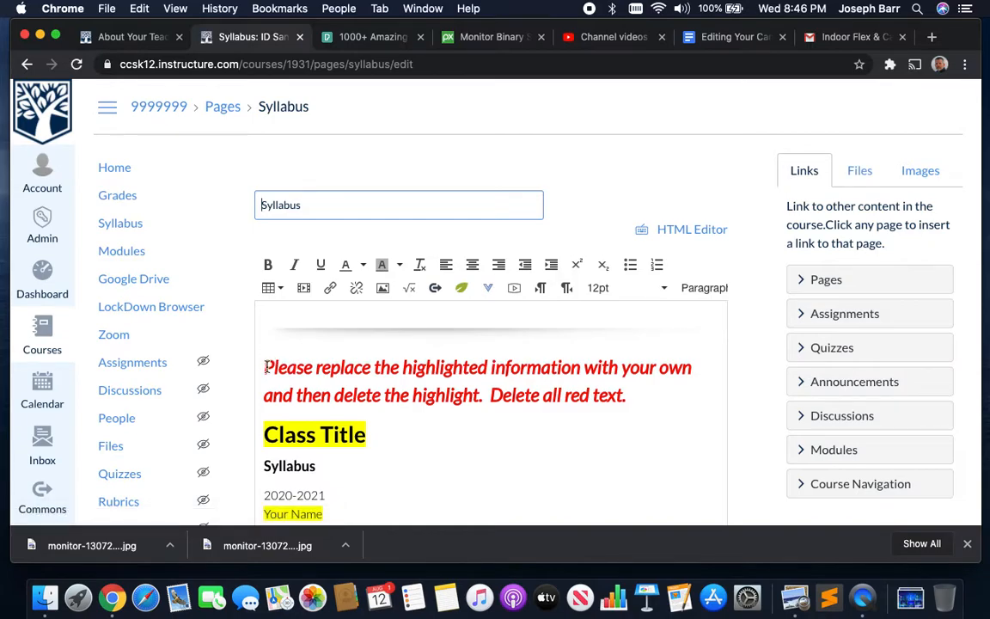
- Delete the red instructions together with the Class Title heading and the empty line above Syllabus
{"action": "left_click_drag", "start_coordinate": [266, 368], "coordinate": [595, 423]}
{"action": "key", "text": "BackSpace"}
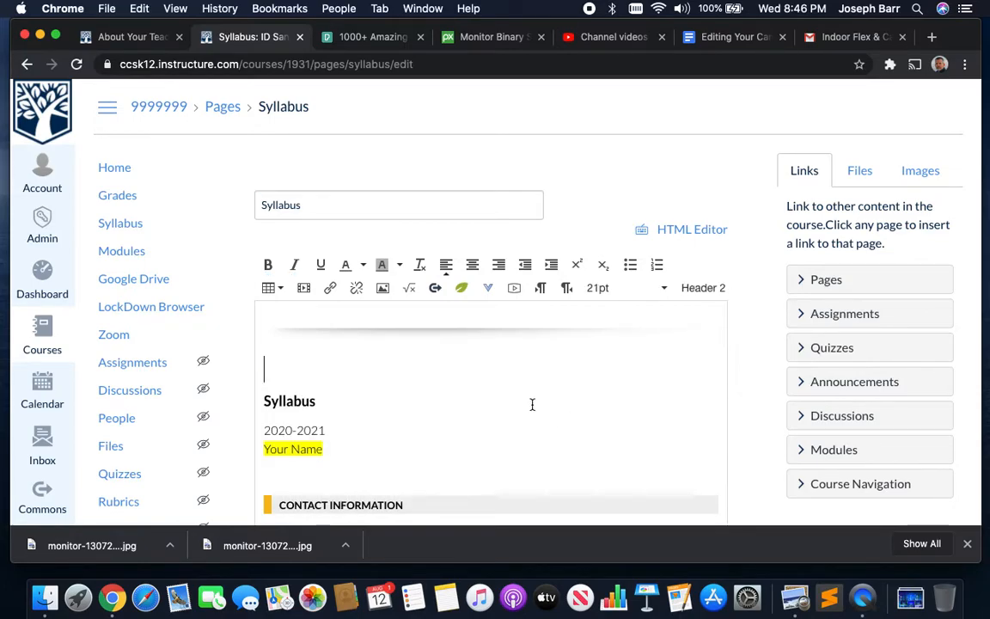
{"action": "key", "text": "BackSpace"}
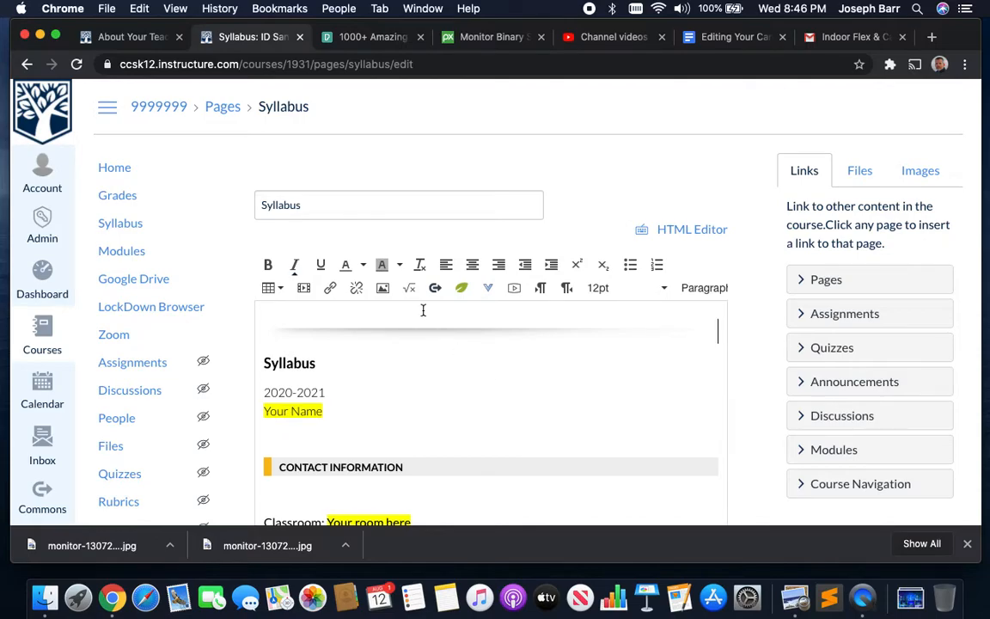
{"action": "left_click", "coordinate": [430, 331]}
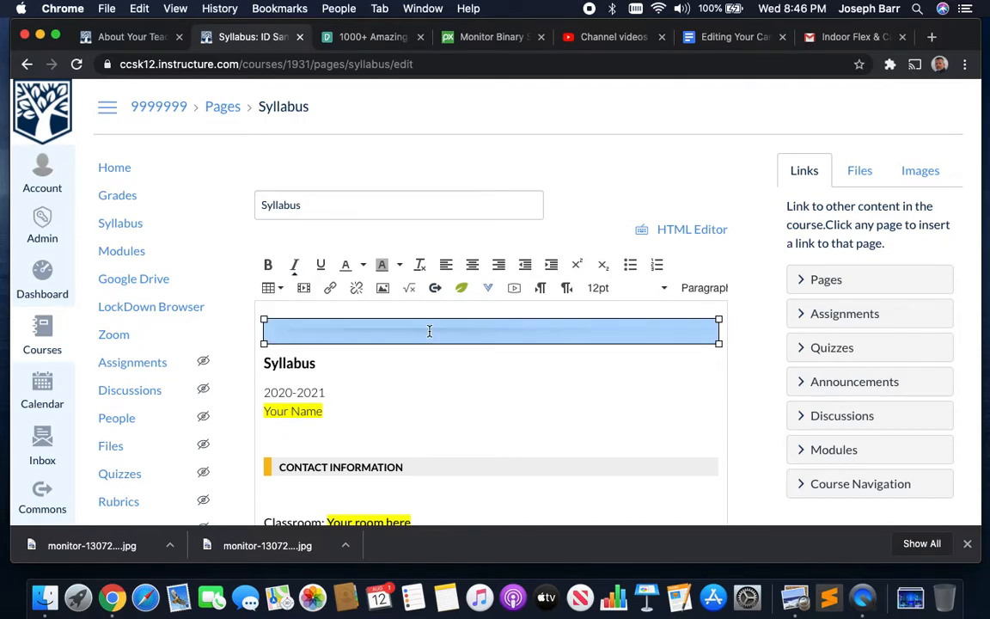
{"action": "left_click", "coordinate": [327, 363]}
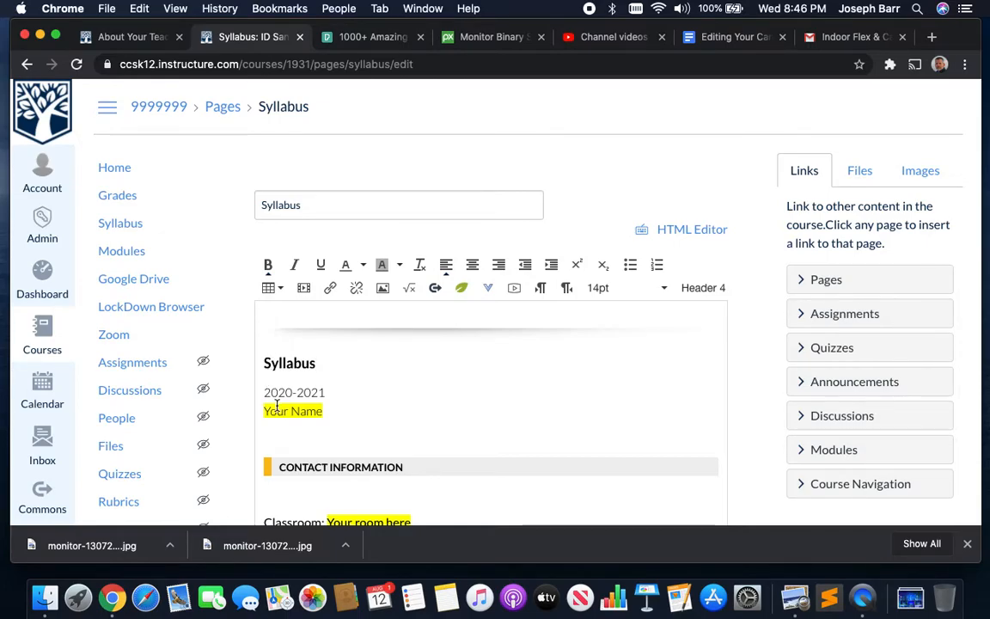
- In the restored text, delete only the red instruction paragraph, then select the Class Title heading
{"action": "scroll", "coordinate": [277, 404], "scroll_direction": "down", "scroll_amount": 1}
{"action": "scroll", "coordinate": [276, 404], "scroll_direction": "up", "scroll_amount": 1}
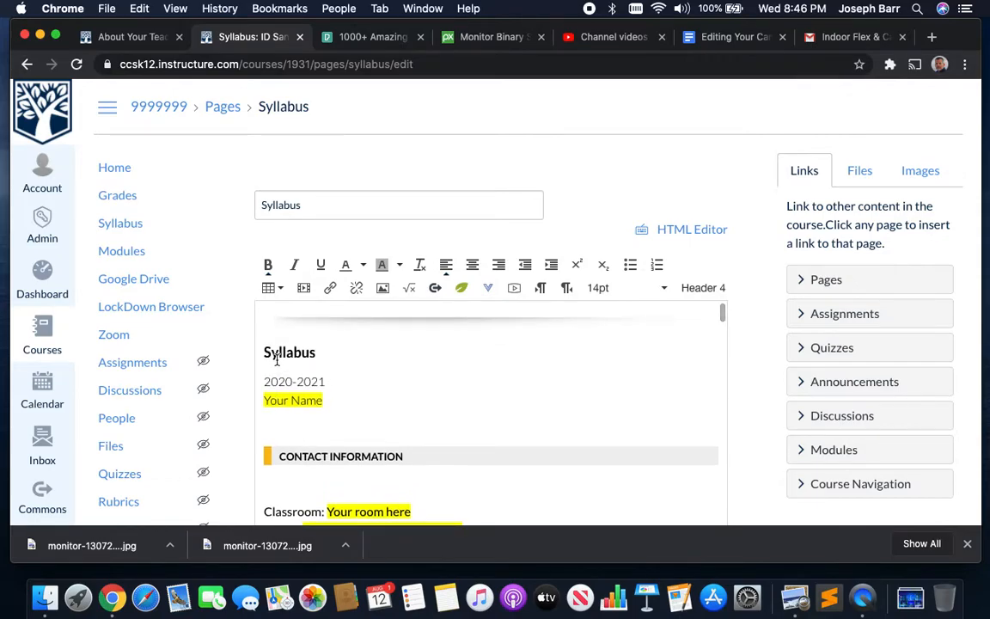
{"action": "scroll", "coordinate": [276, 361], "scroll_direction": "up", "scroll_amount": 3}
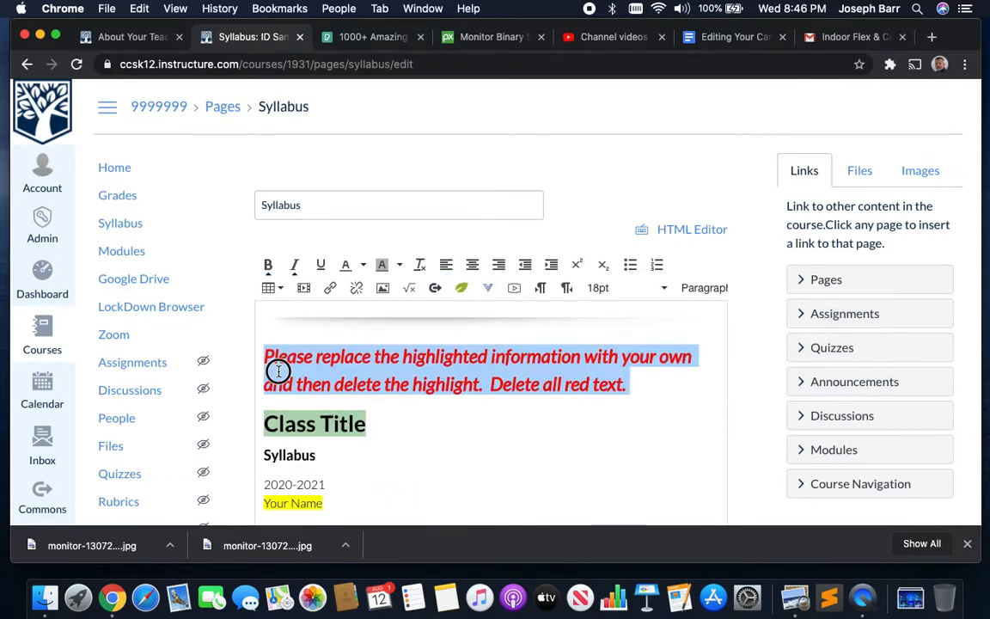
{"action": "left_click", "coordinate": [273, 367]}
{"action": "left_click_drag", "start_coordinate": [238, 322], "coordinate": [623, 403]}
{"action": "key", "text": "BackSpace"}
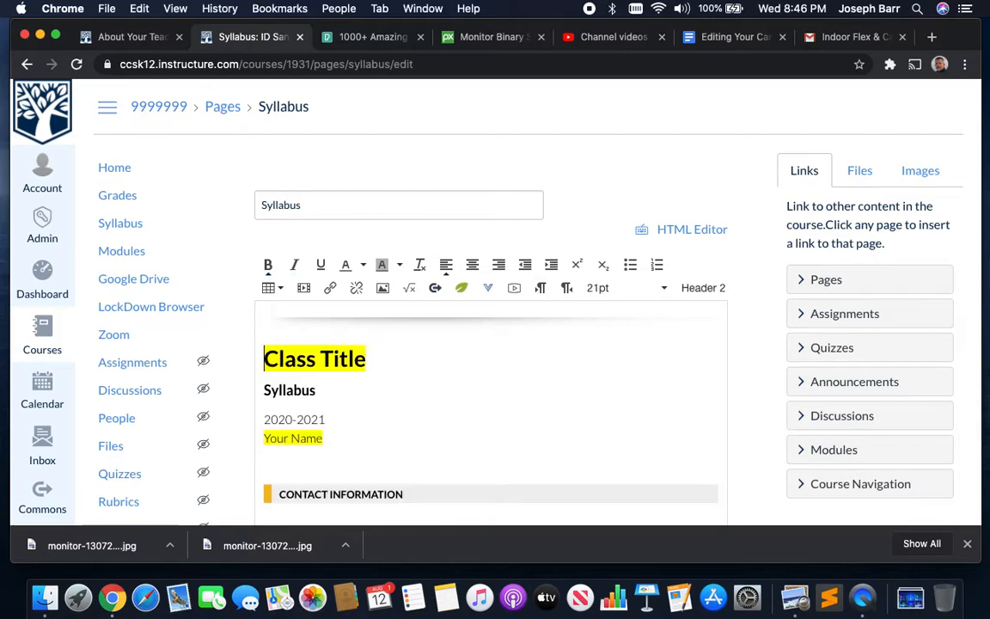
{"action": "left_click_drag", "start_coordinate": [368, 359], "coordinate": [268, 359]}
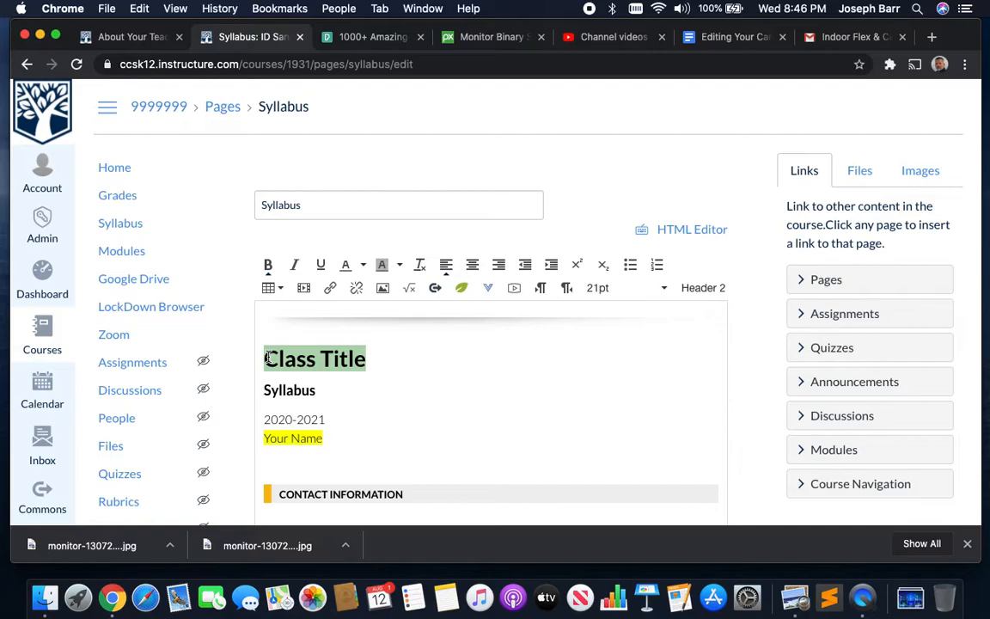
- Retitle the syllabus 'Web Design 101' and replace 'Your Name' with the teacher's name
{"action": "type", "text": "Web Desig"}
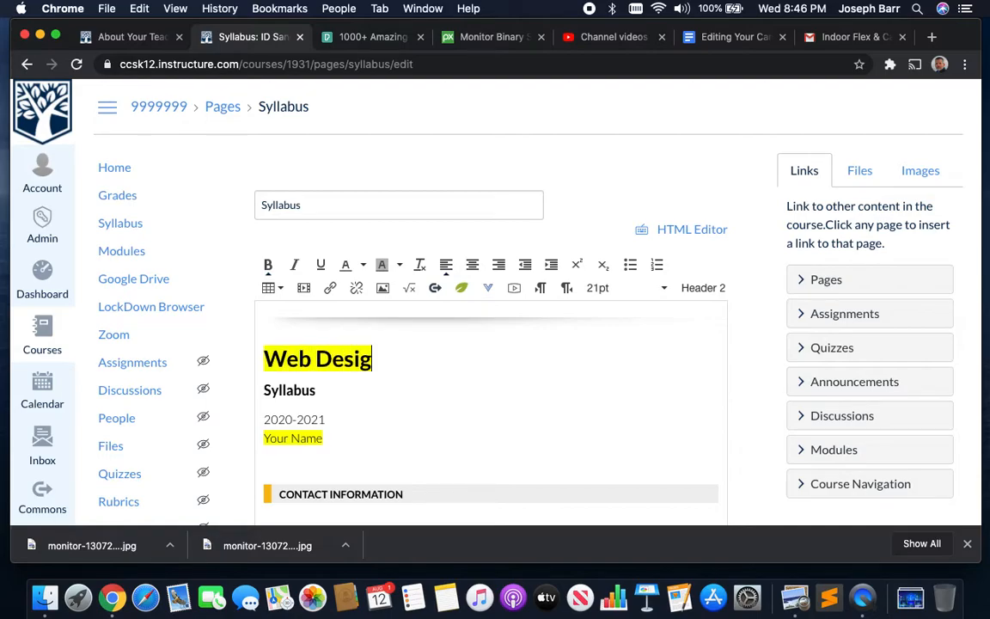
{"action": "type", "text": "n 101"}
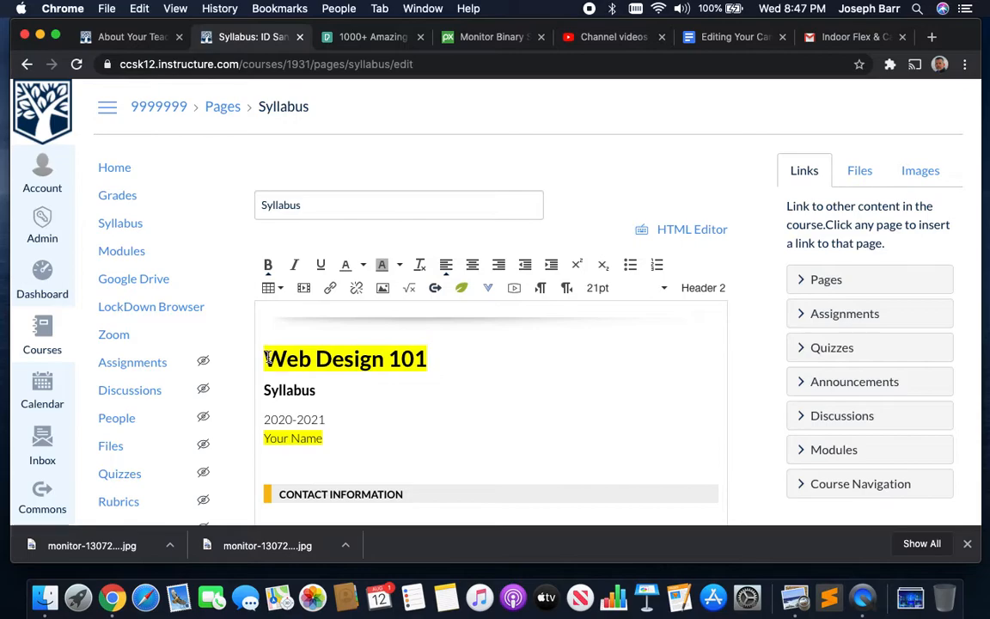
{"action": "left_click_drag", "start_coordinate": [265, 438], "coordinate": [324, 437]}
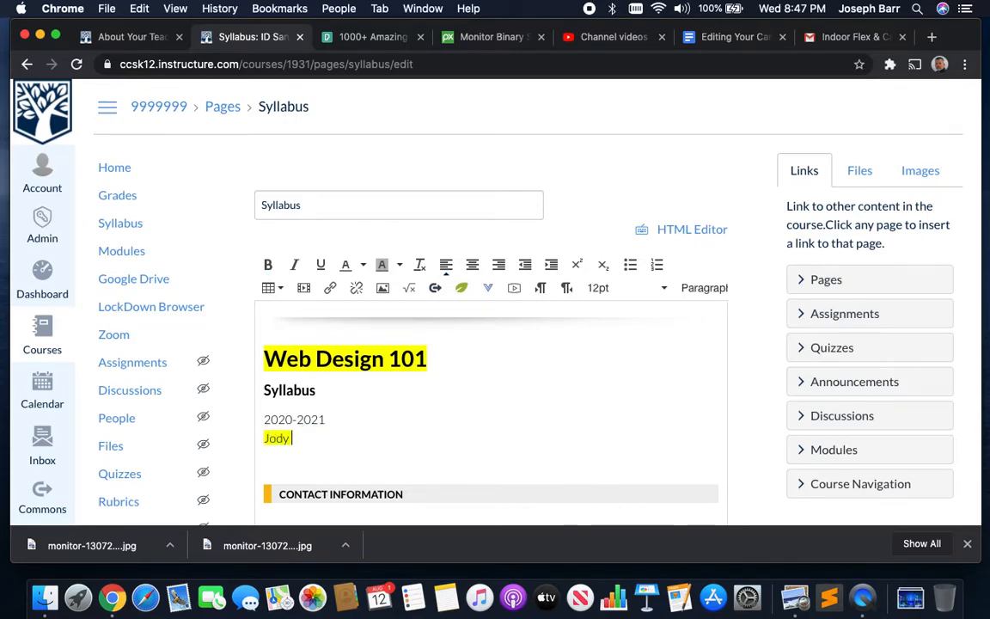
- Remove the yellow background highlight from the title, Syllabus, year and name lines
{"action": "left_click_drag", "start_coordinate": [317, 439], "coordinate": [248, 343]}
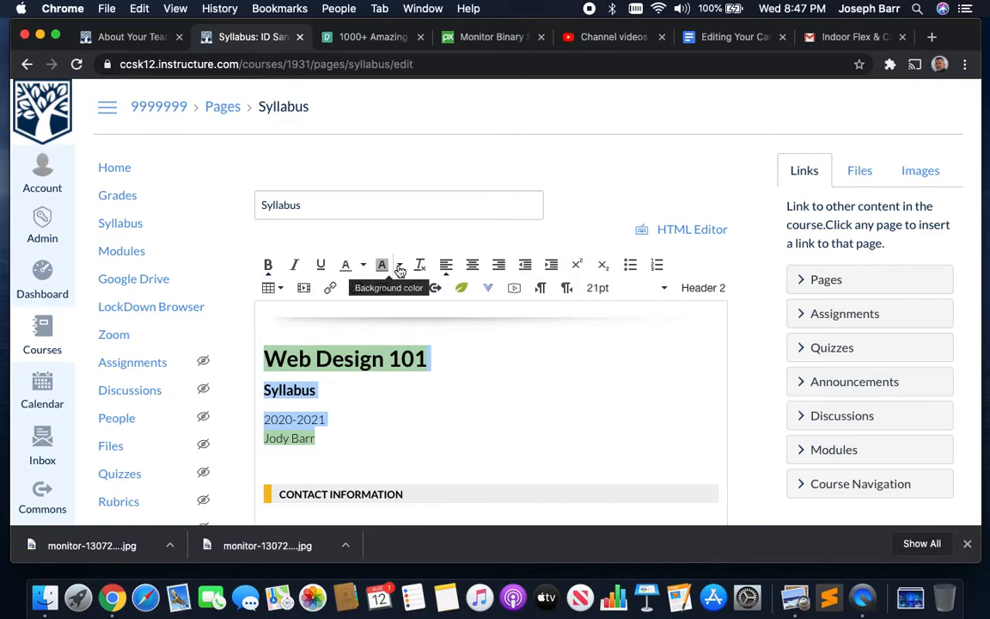
{"action": "left_click", "coordinate": [398, 264]}
{"action": "left_click", "coordinate": [434, 348]}
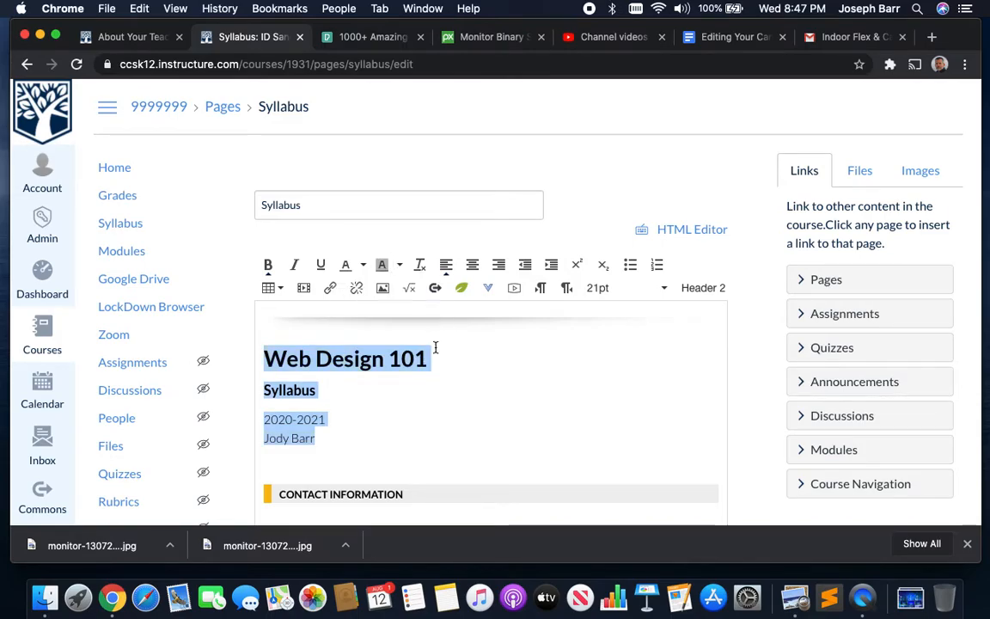
{"action": "left_click", "coordinate": [406, 416]}
{"action": "scroll", "coordinate": [377, 439], "scroll_direction": "down", "scroll_amount": 2}
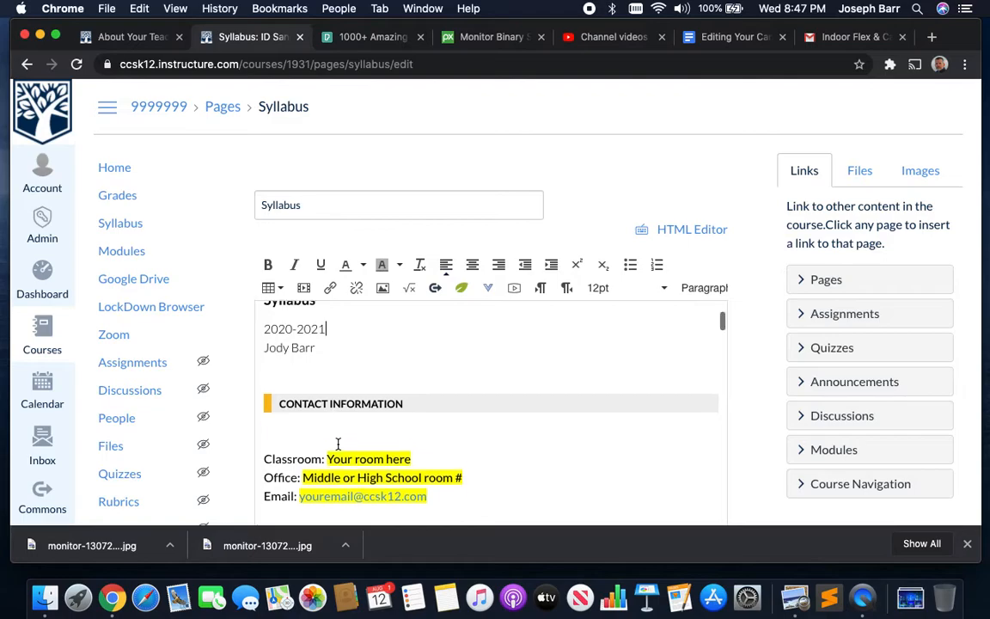
- Replace the 'Your room here' placeholder with 'Learning Commons'
{"action": "scroll", "coordinate": [322, 434], "scroll_direction": "down", "scroll_amount": 1}
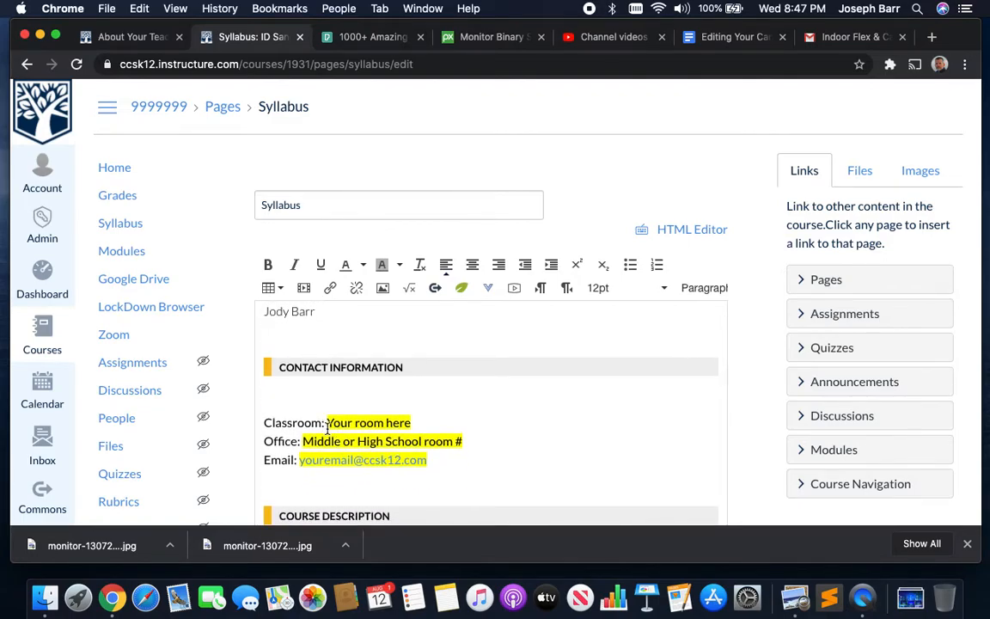
{"action": "left_click_drag", "start_coordinate": [327, 419], "coordinate": [411, 423]}
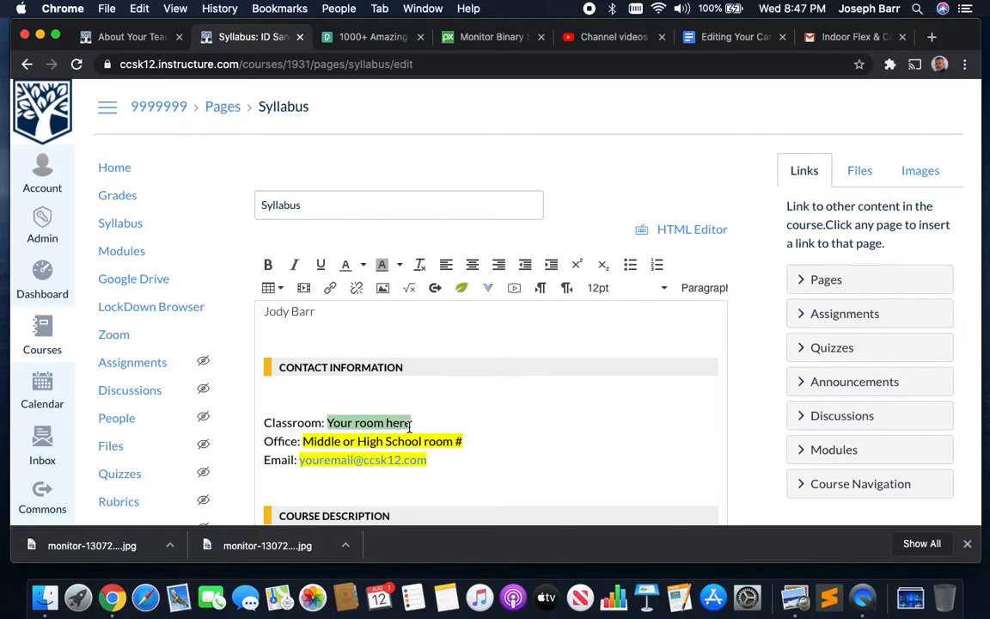
{"action": "left_click", "coordinate": [422, 422]}
{"action": "left_click_drag", "start_coordinate": [423, 422], "coordinate": [327, 422]}
{"action": "type", "text": "Lear"}
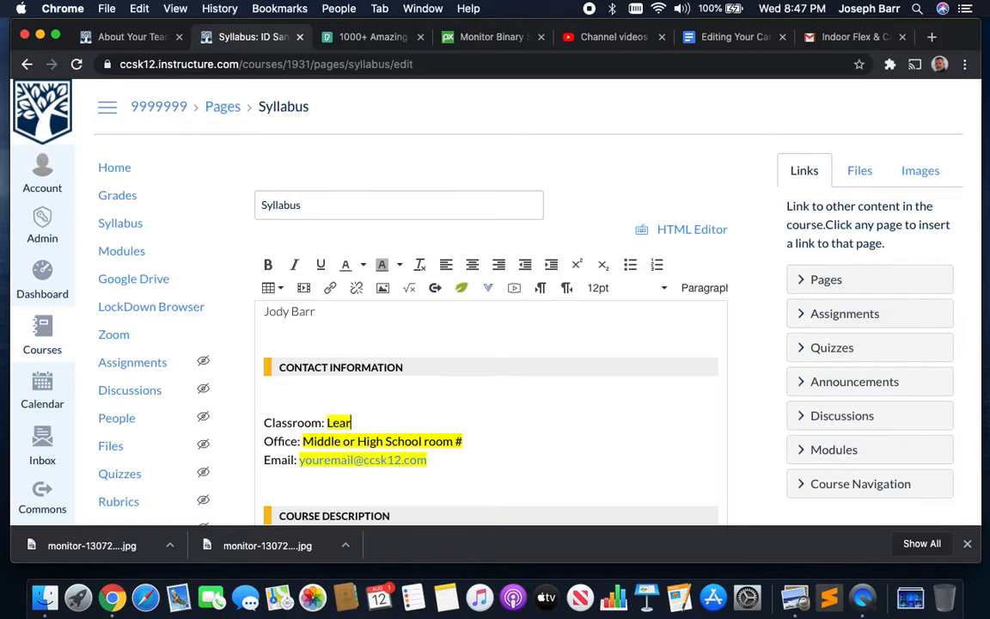
{"action": "type", "text": "ning Commons"}
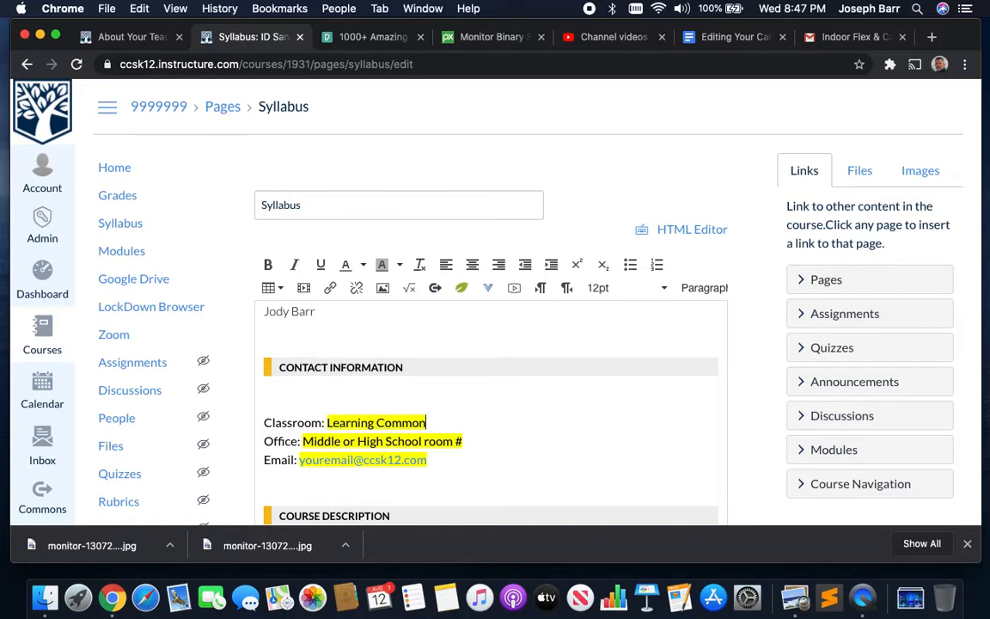
- Delete the Office line and relabel the Classroom line as 'Classroom and Office'
{"action": "left_click", "coordinate": [478, 440]}
{"action": "left_click_drag", "start_coordinate": [478, 440], "coordinate": [262, 436]}
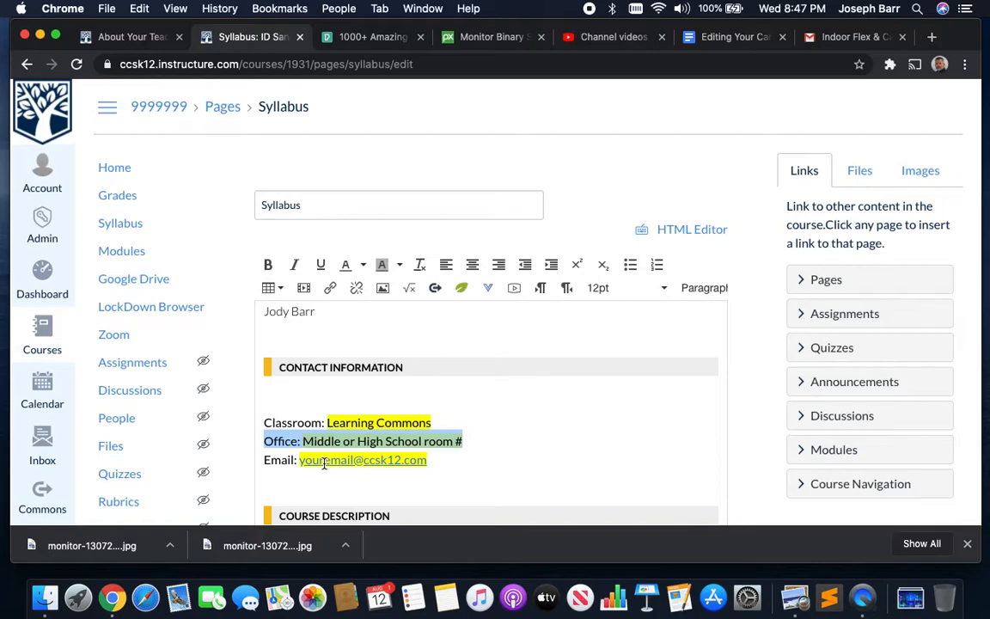
{"action": "key", "text": "BackSpace"}
{"action": "key", "text": "BackSpace"}
{"action": "left_click", "coordinate": [321, 421]}
{"action": "type", "text": "and Office"}
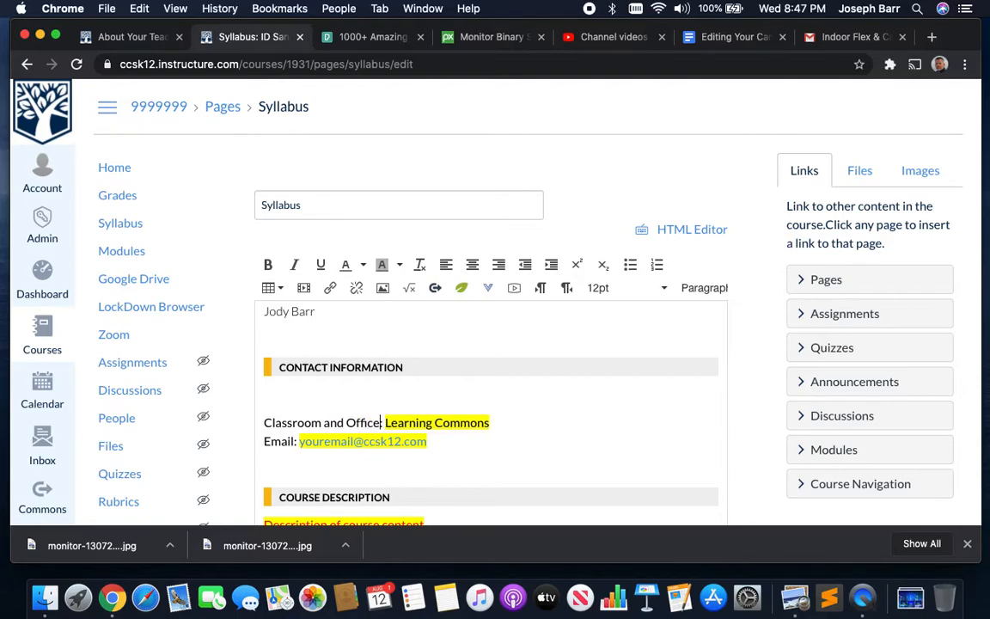
- Replace the placeholder email with the teacher's own email address
{"action": "left_click", "coordinate": [299, 444]}
{"action": "left_click_drag", "start_coordinate": [300, 444], "coordinate": [404, 450]}
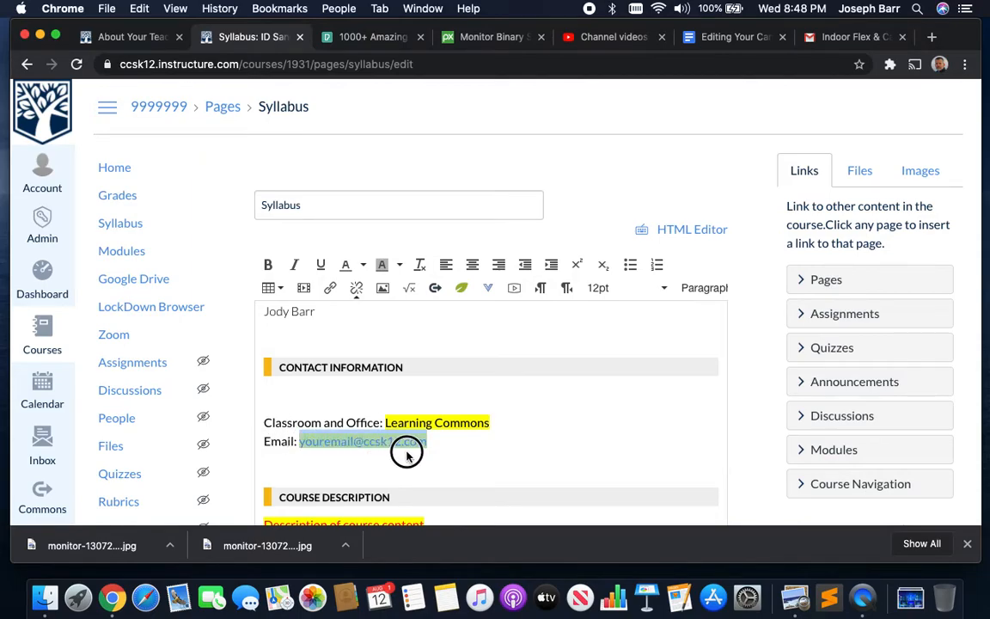
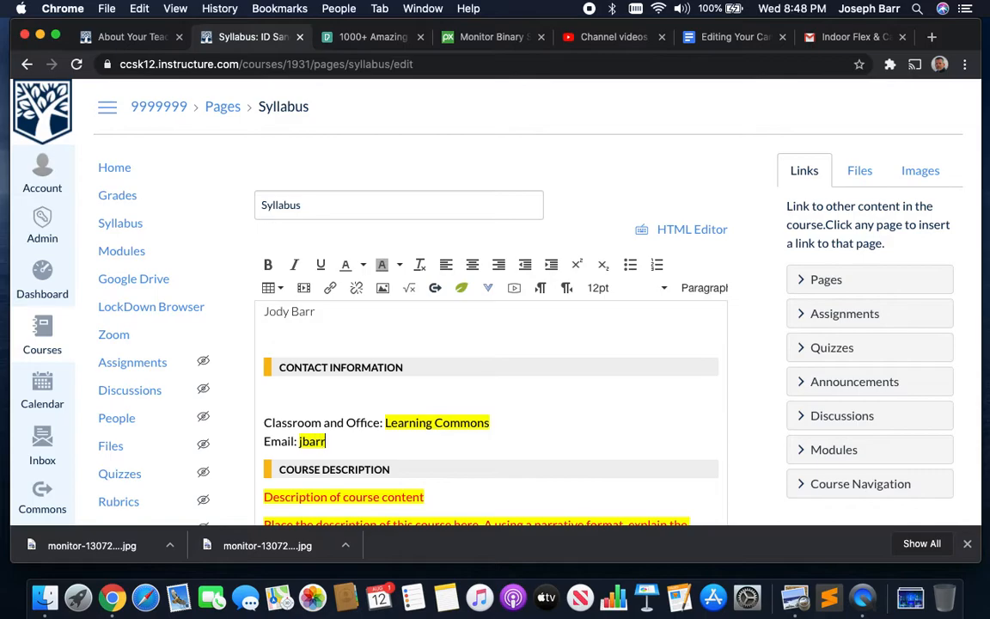
{"action": "scroll", "coordinate": [400, 497], "scroll_direction": "down", "scroll_amount": 1}
{"action": "scroll", "coordinate": [401, 496], "scroll_direction": "down", "scroll_amount": 3}
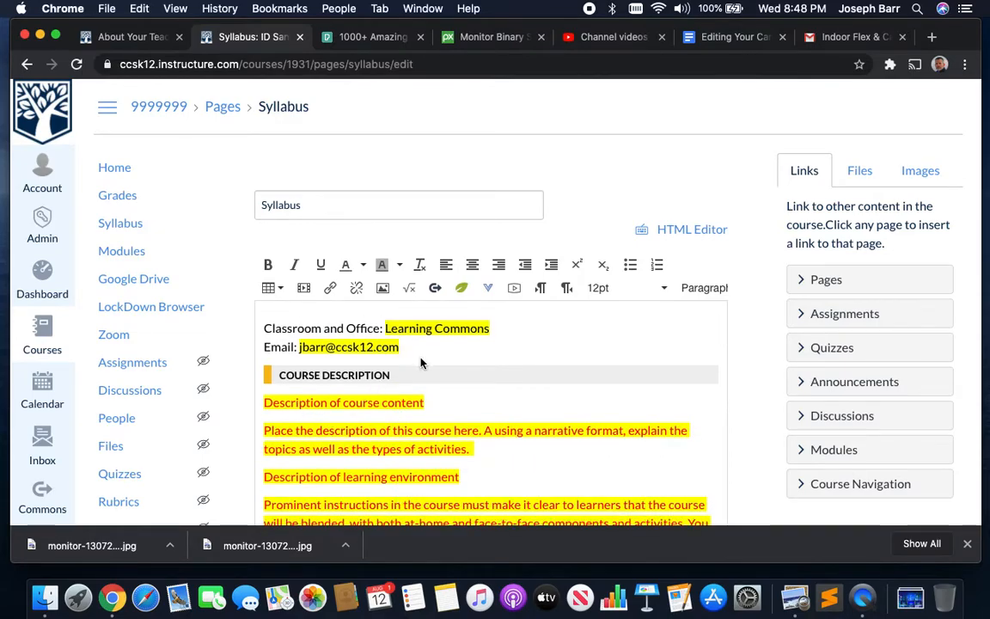
{"action": "left_click_drag", "start_coordinate": [264, 402], "coordinate": [448, 404]}
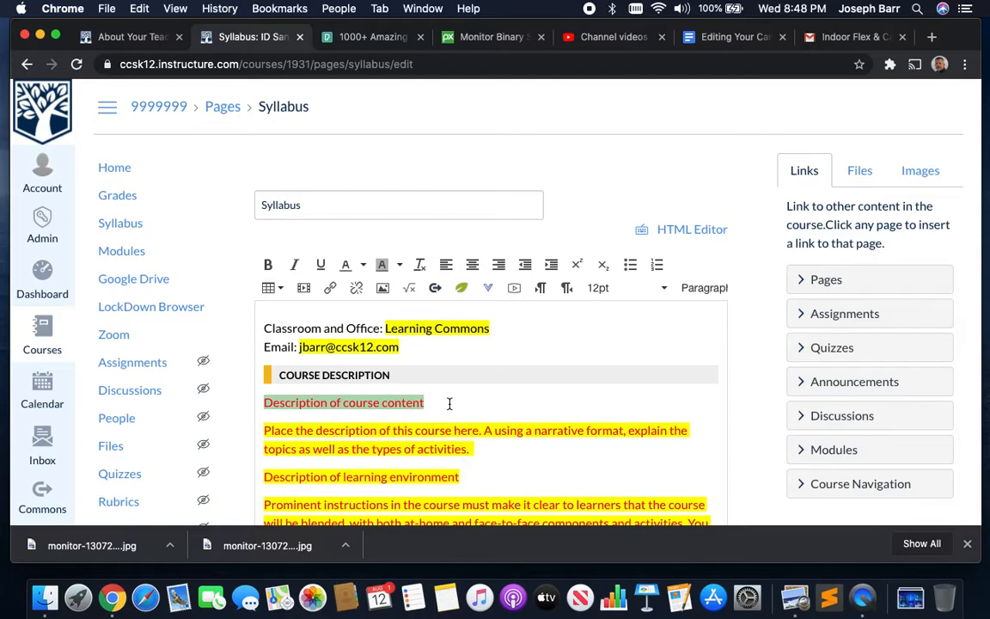
{"action": "scroll", "coordinate": [448, 403], "scroll_direction": "down", "scroll_amount": 3}
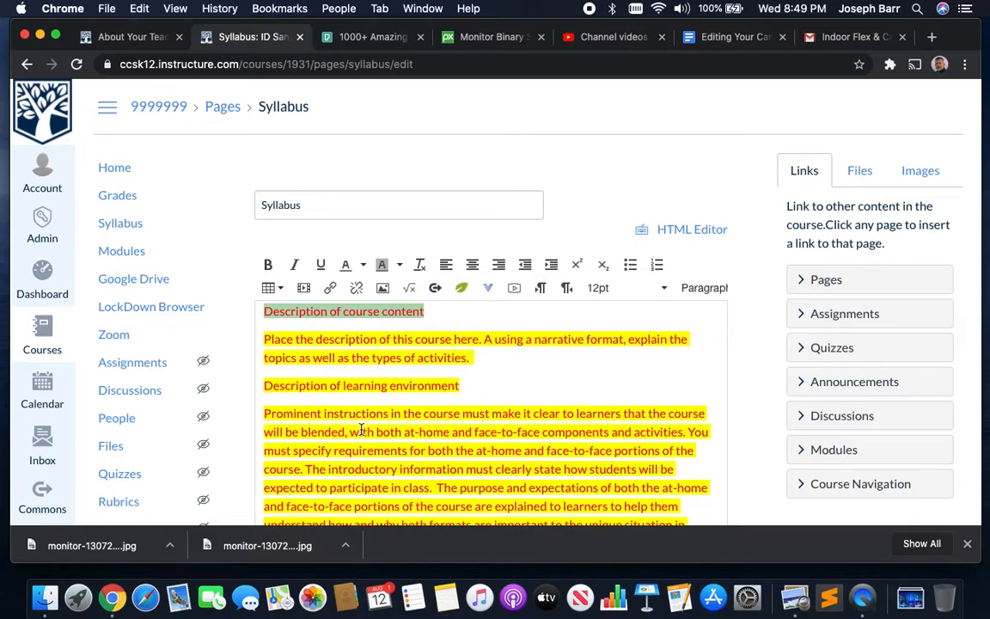
{"action": "left_click", "coordinate": [405, 433]}
{"action": "left_click_drag", "start_coordinate": [404, 433], "coordinate": [450, 438]}
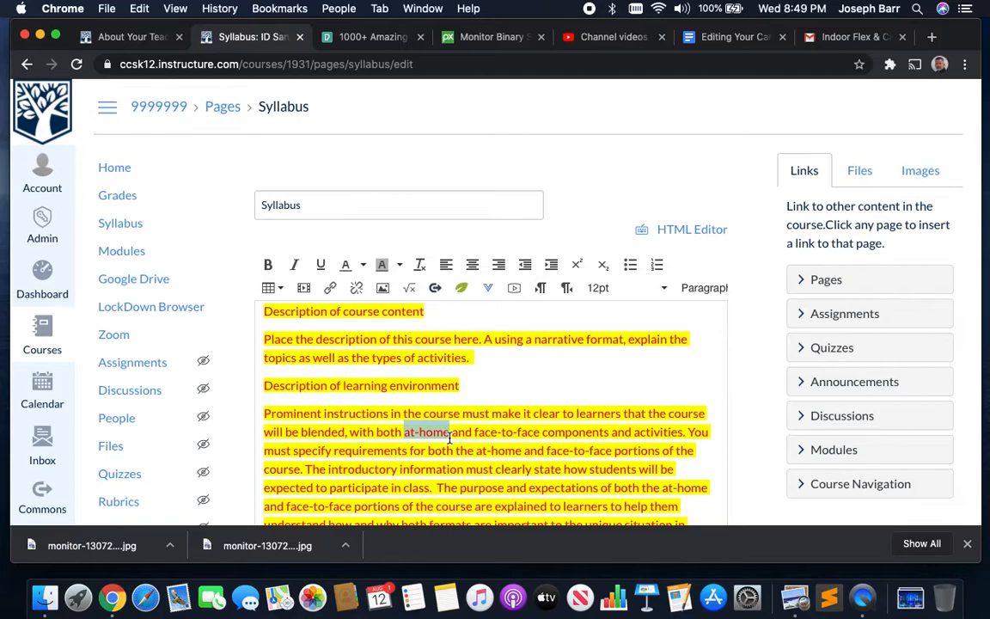
{"action": "scroll", "coordinate": [443, 430], "scroll_direction": "down", "scroll_amount": 2}
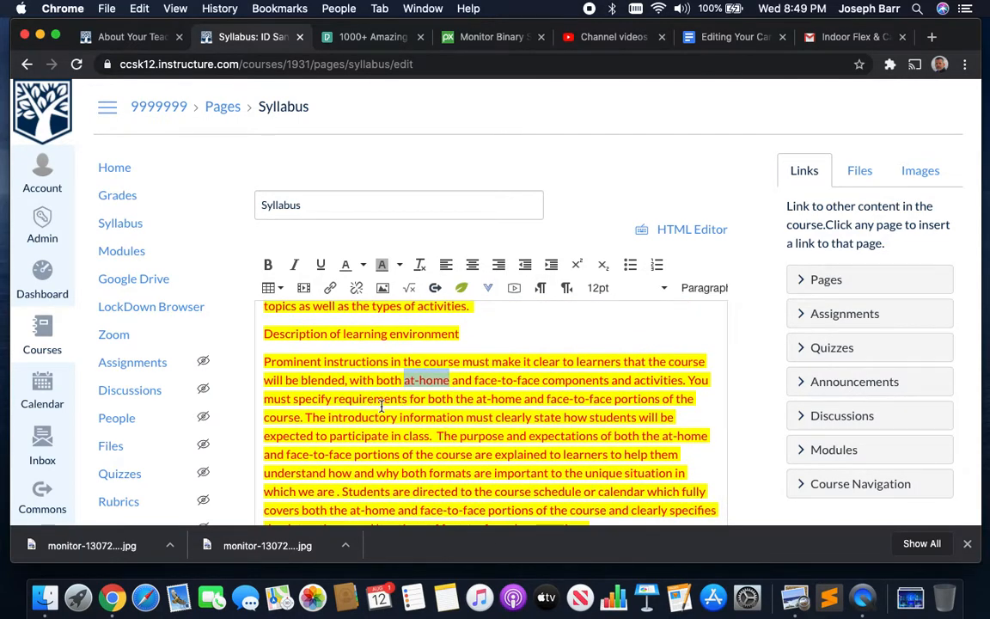
{"action": "scroll", "coordinate": [381, 407], "scroll_direction": "down", "scroll_amount": 1}
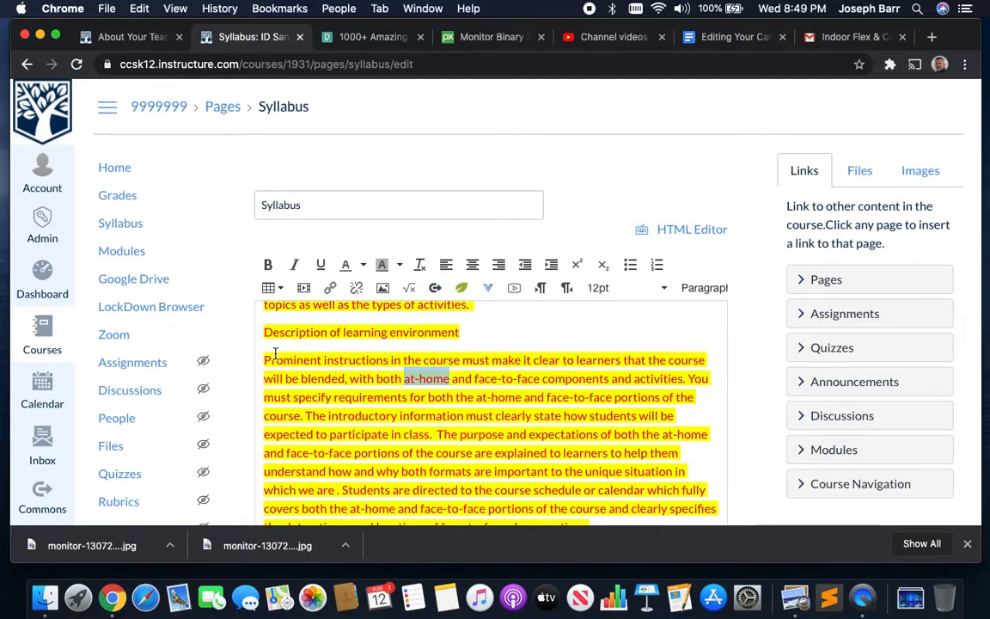
{"action": "scroll", "coordinate": [275, 352], "scroll_direction": "down", "scroll_amount": 2}
{"action": "scroll", "coordinate": [331, 417], "scroll_direction": "up", "scroll_amount": 2}
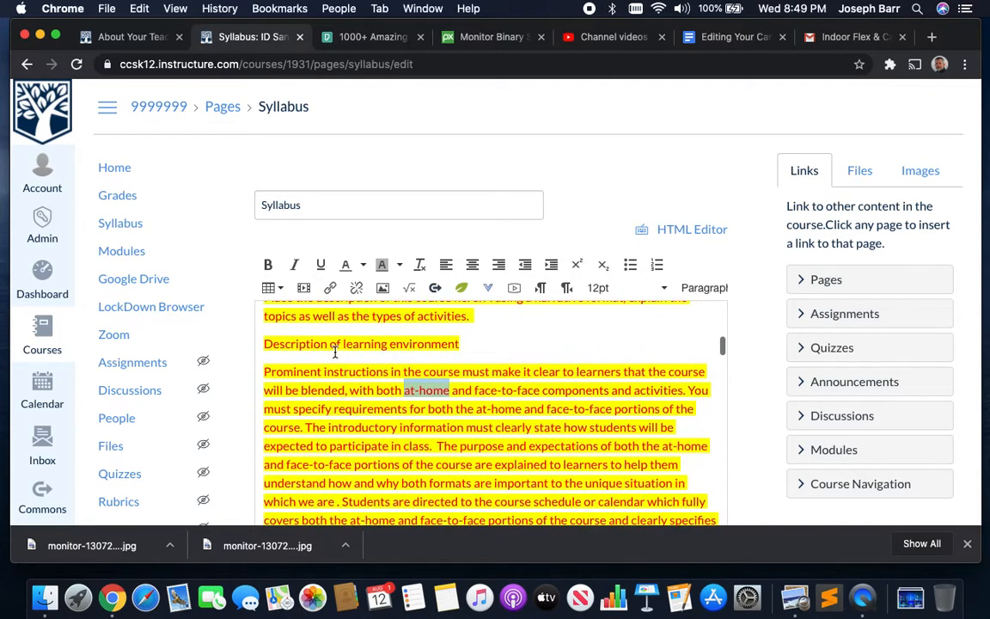
{"action": "scroll", "coordinate": [331, 419], "scroll_direction": "down", "scroll_amount": 3}
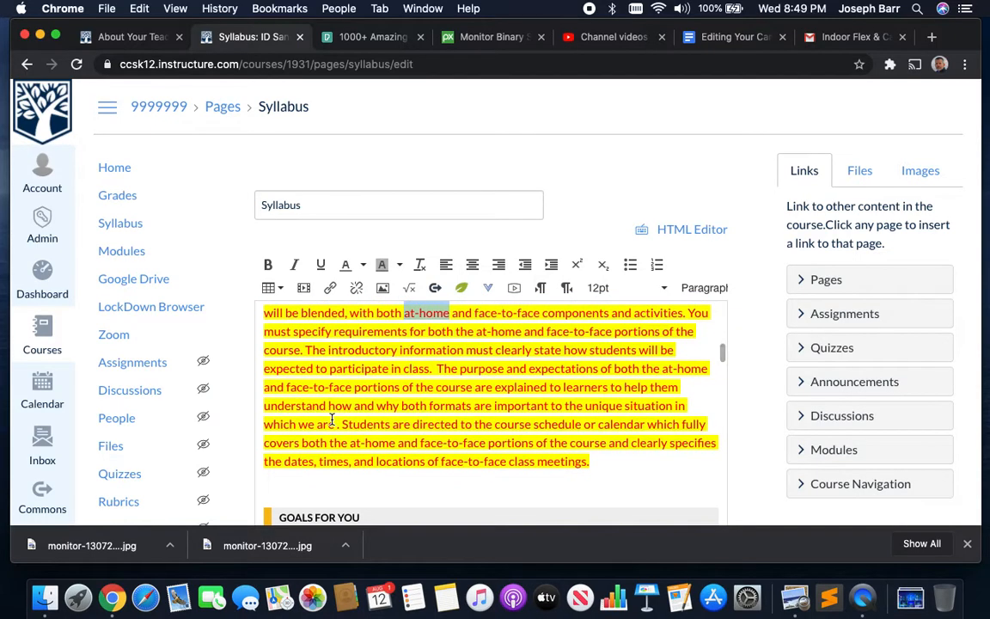
{"action": "scroll", "coordinate": [331, 420], "scroll_direction": "down", "scroll_amount": 5}
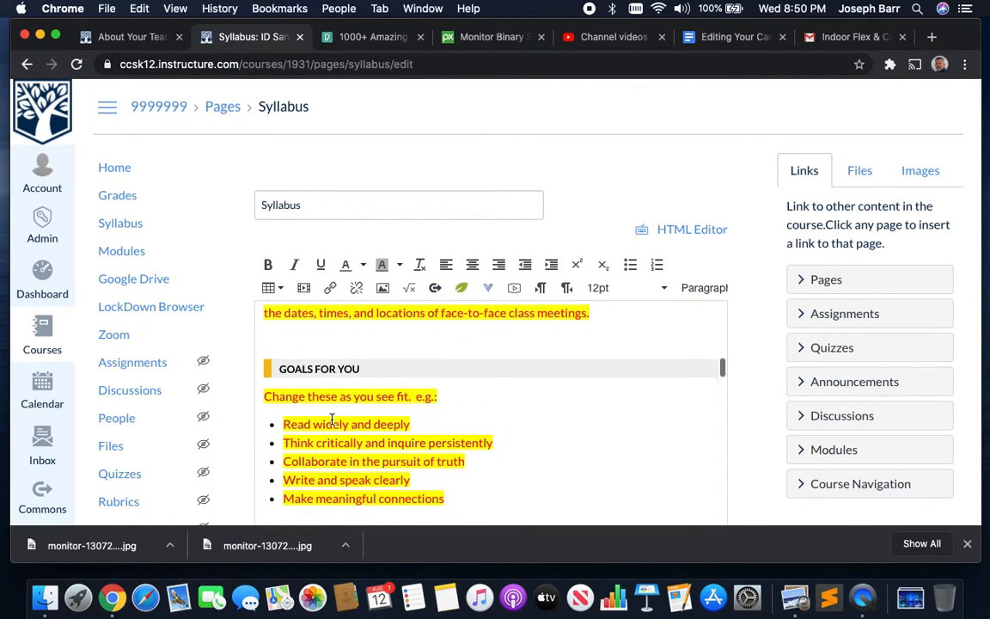
{"action": "scroll", "coordinate": [330, 419], "scroll_direction": "down", "scroll_amount": 1}
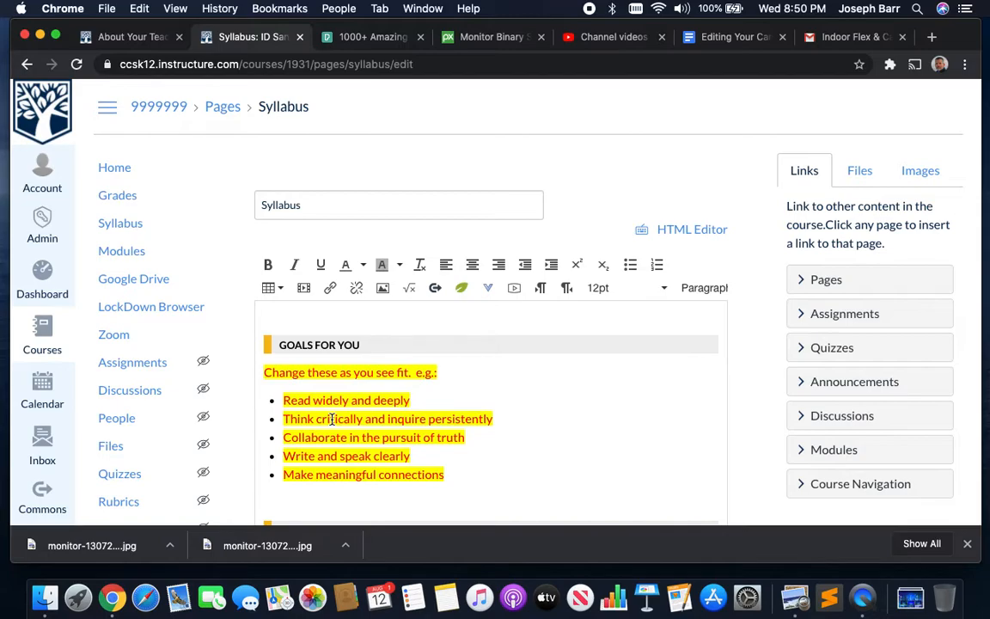
{"action": "scroll", "coordinate": [331, 419], "scroll_direction": "down", "scroll_amount": 5}
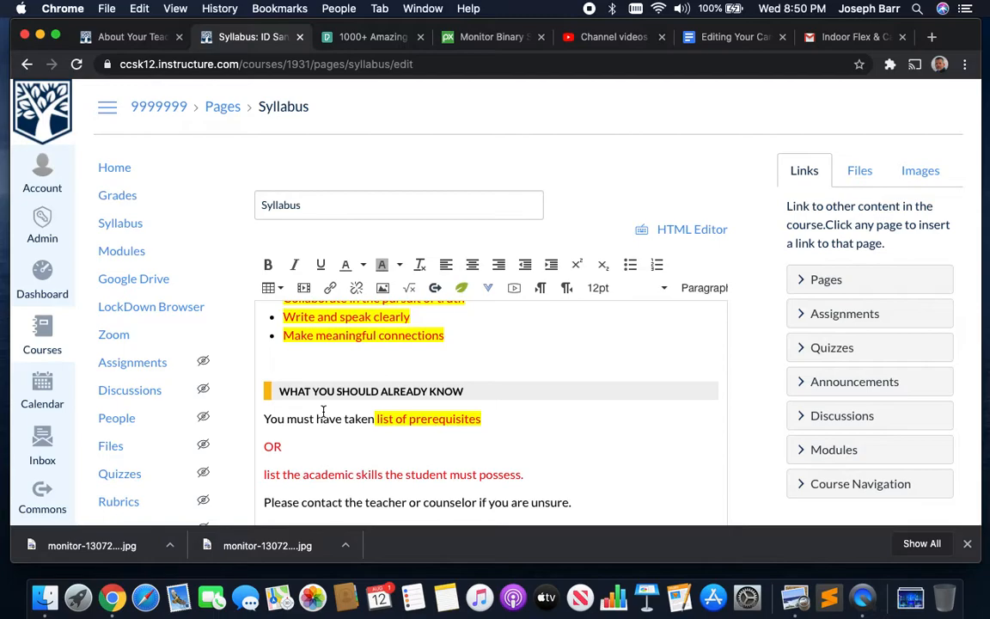
{"action": "scroll", "coordinate": [323, 411], "scroll_direction": "down", "scroll_amount": 2}
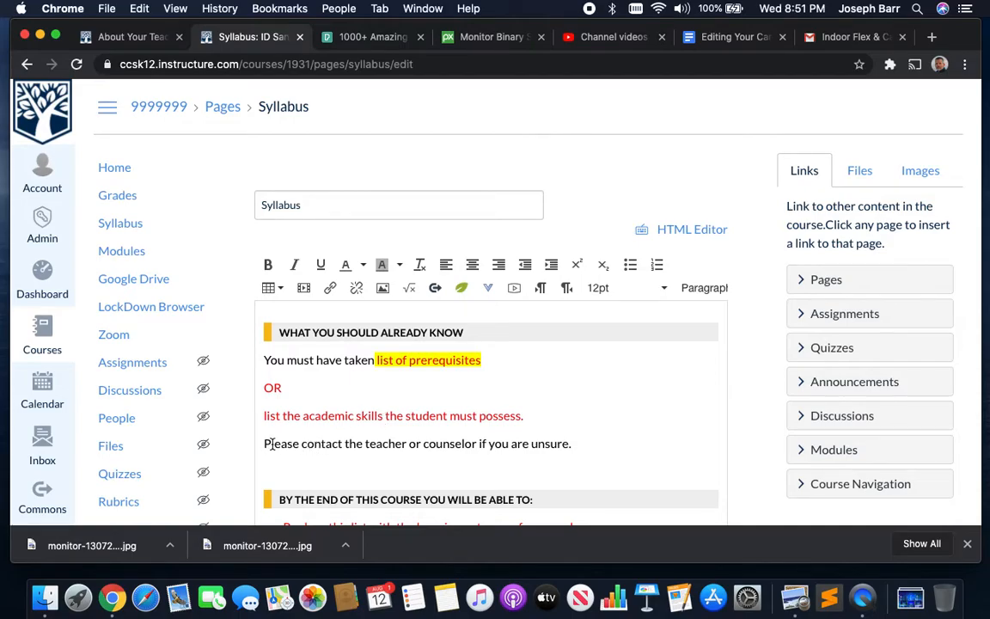
{"action": "scroll", "coordinate": [468, 464], "scroll_direction": "down", "scroll_amount": 1}
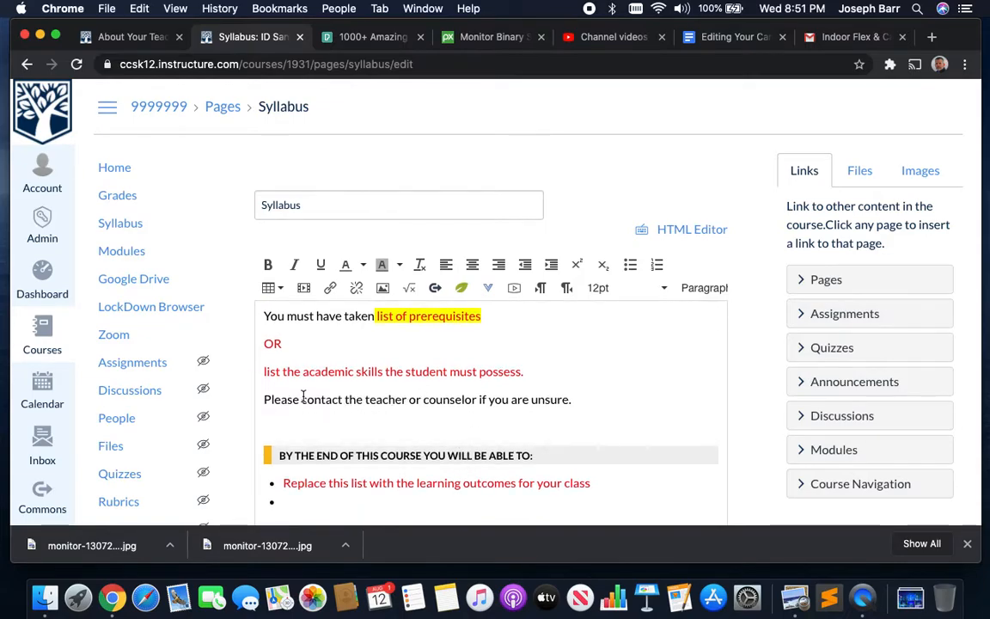
{"action": "scroll", "coordinate": [421, 421], "scroll_direction": "down", "scroll_amount": 5}
{"action": "scroll", "coordinate": [336, 336], "scroll_direction": "up", "scroll_amount": 3}
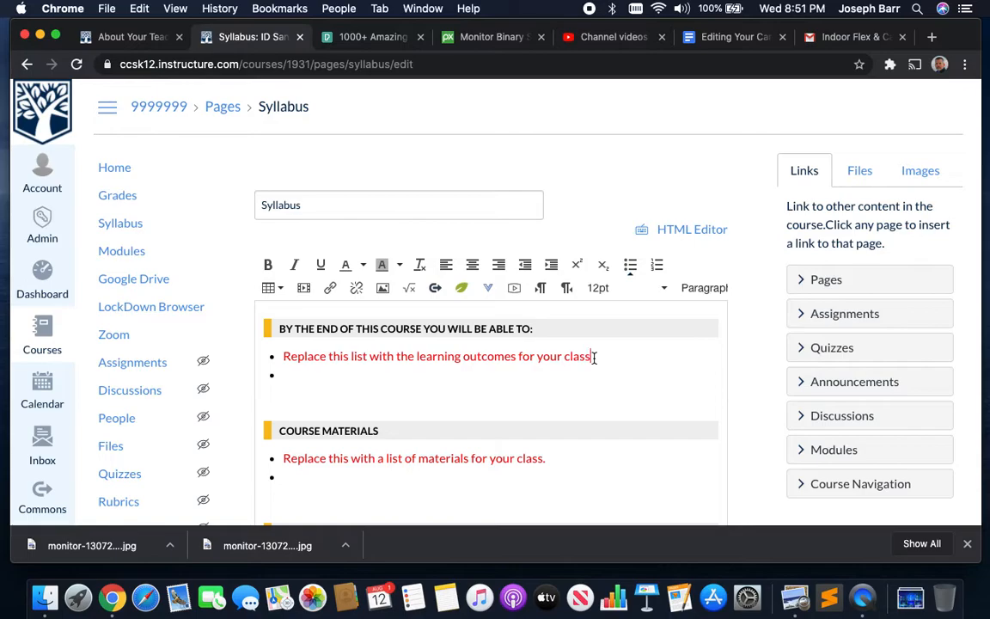
{"action": "key", "text": "BackSpace"}
{"action": "scroll", "coordinate": [449, 435], "scroll_direction": "down", "scroll_amount": 2}
{"action": "left_click", "coordinate": [285, 416]}
{"action": "left_click_drag", "start_coordinate": [285, 416], "coordinate": [389, 438]}
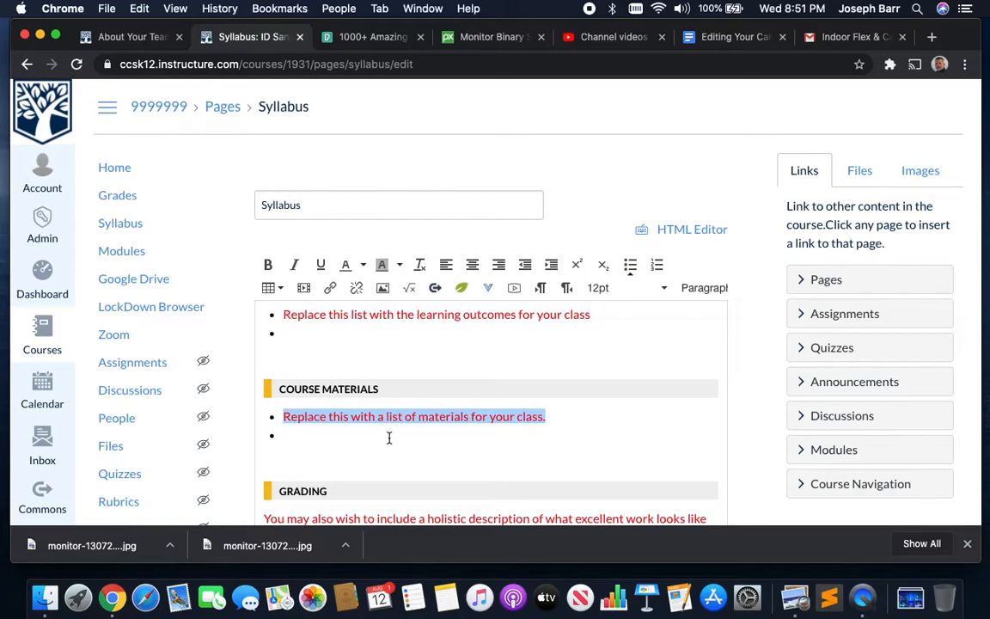
{"action": "scroll", "coordinate": [389, 439], "scroll_direction": "down", "scroll_amount": 3}
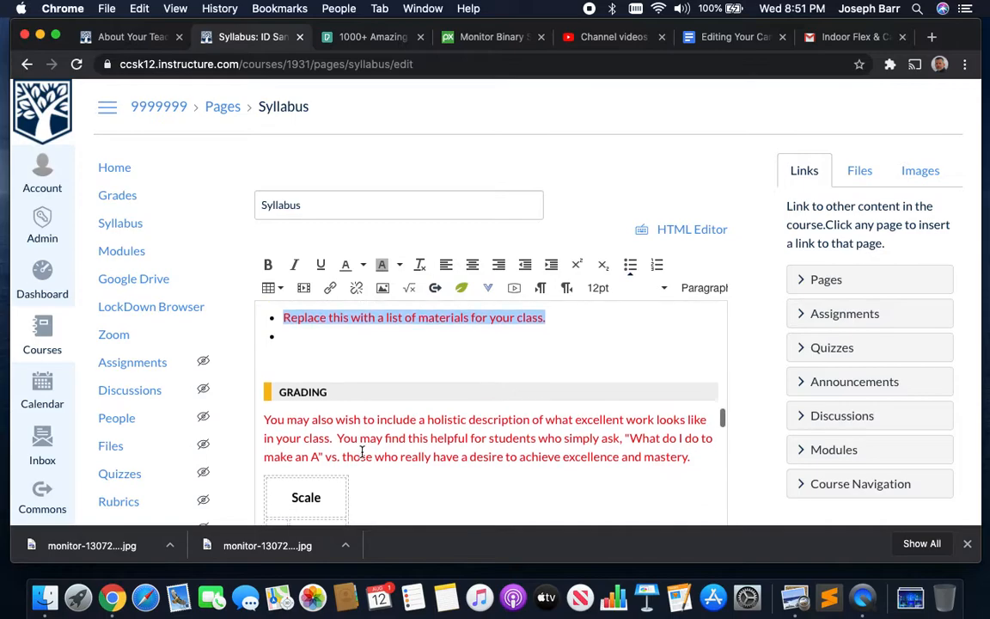
{"action": "scroll", "coordinate": [362, 453], "scroll_direction": "down", "scroll_amount": 1}
{"action": "scroll", "coordinate": [362, 457], "scroll_direction": "down", "scroll_amount": 1}
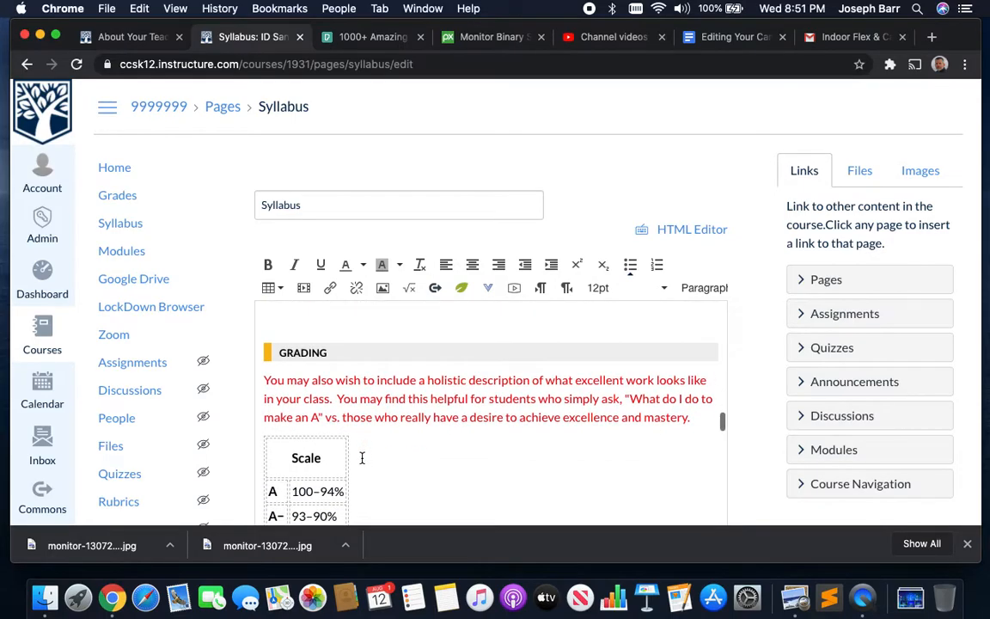
{"action": "scroll", "coordinate": [362, 457], "scroll_direction": "down", "scroll_amount": 1}
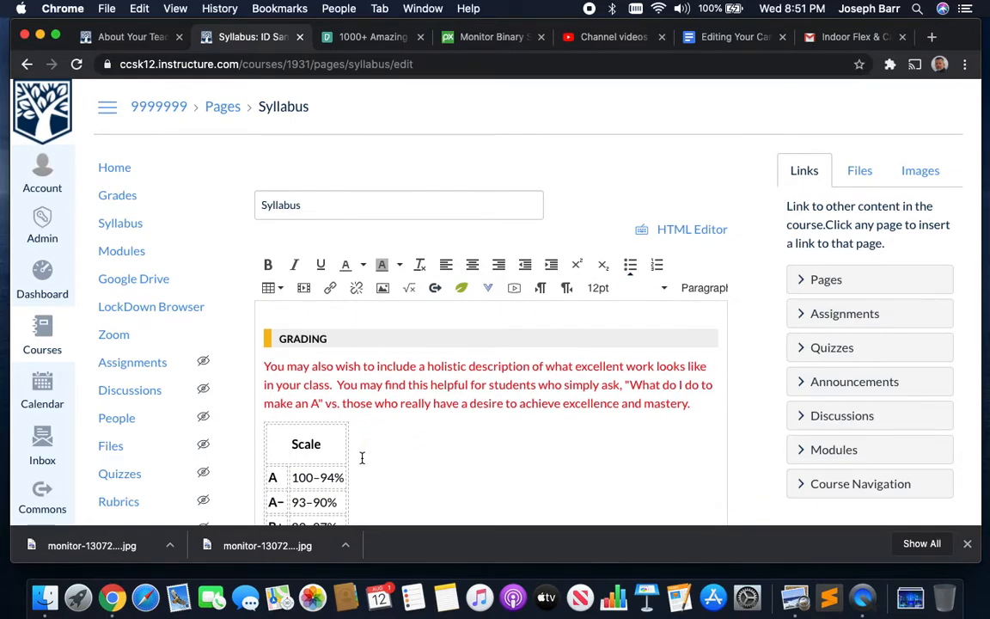
{"action": "scroll", "coordinate": [362, 457], "scroll_direction": "down", "scroll_amount": 3}
{"action": "scroll", "coordinate": [352, 454], "scroll_direction": "up", "scroll_amount": 4}
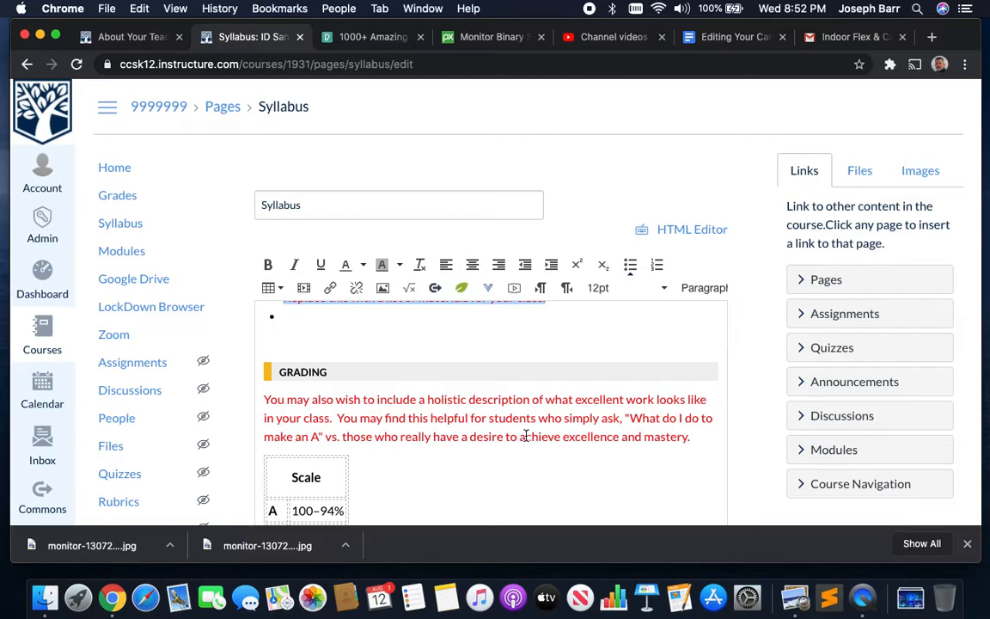
{"action": "scroll", "coordinate": [526, 436], "scroll_direction": "down", "scroll_amount": 10}
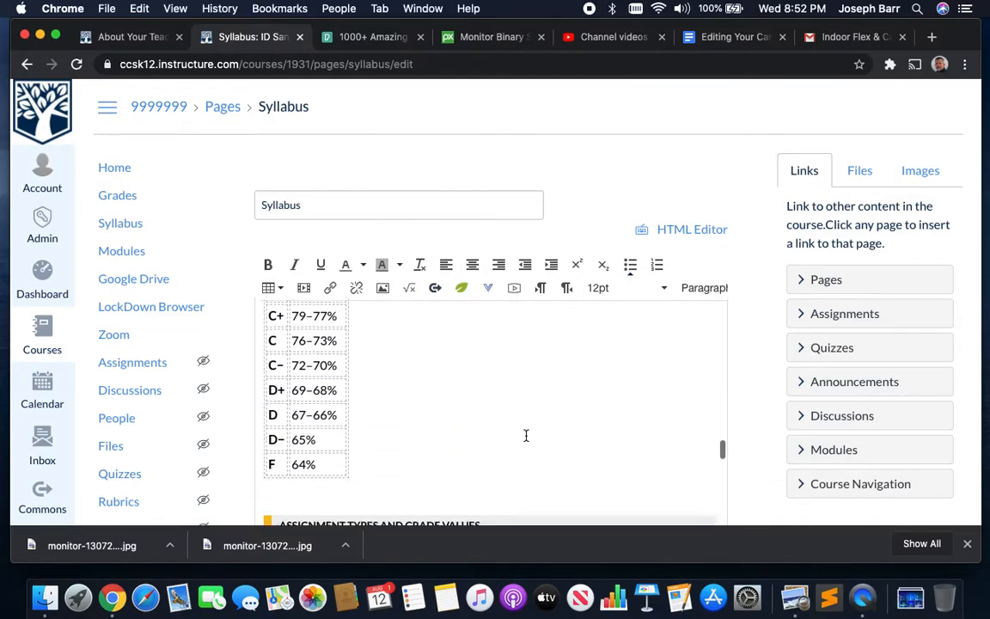
{"action": "scroll", "coordinate": [426, 444], "scroll_direction": "down", "scroll_amount": 2}
{"action": "scroll", "coordinate": [353, 431], "scroll_direction": "down", "scroll_amount": 2}
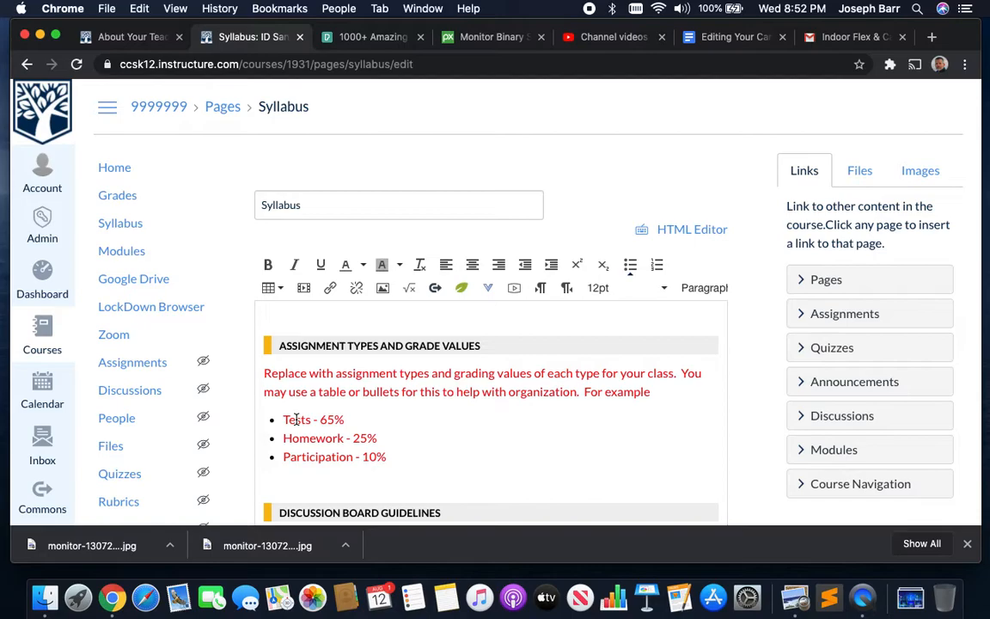
{"action": "scroll", "coordinate": [308, 419], "scroll_direction": "down", "scroll_amount": 10}
{"action": "scroll", "coordinate": [308, 419], "scroll_direction": "down", "scroll_amount": 3}
{"action": "scroll", "coordinate": [309, 413], "scroll_direction": "up", "scroll_amount": 6}
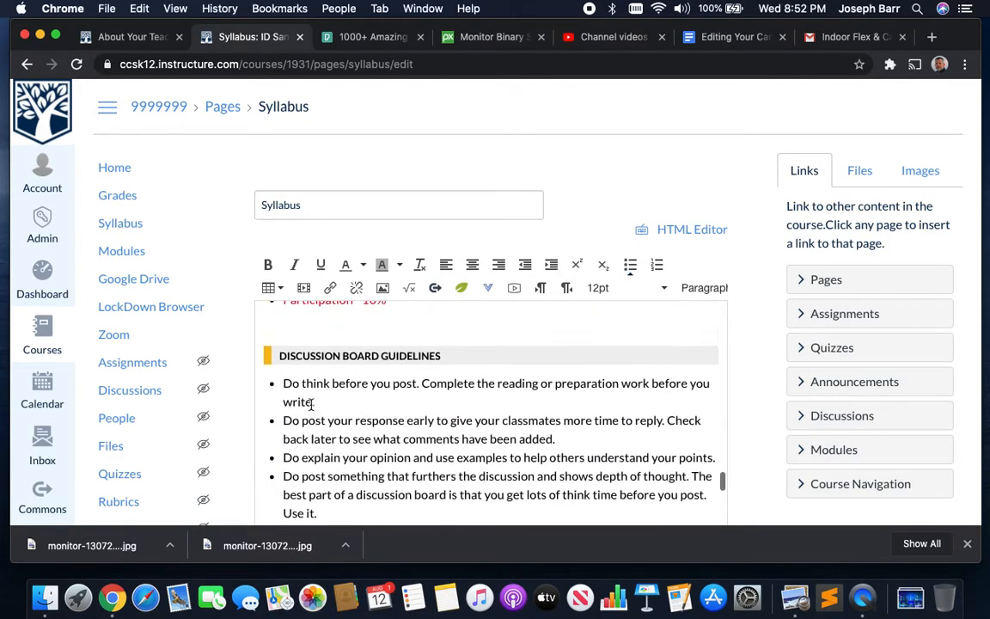
{"action": "scroll", "coordinate": [312, 403], "scroll_direction": "down", "scroll_amount": 1}
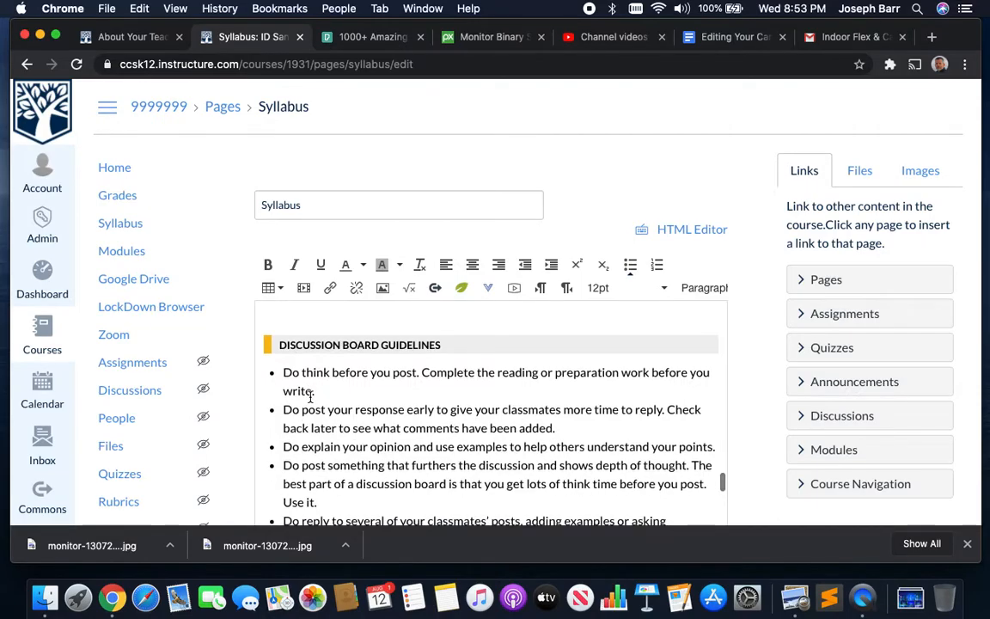
{"action": "scroll", "coordinate": [311, 397], "scroll_direction": "down", "scroll_amount": 5}
{"action": "scroll", "coordinate": [313, 403], "scroll_direction": "down", "scroll_amount": 2}
{"action": "scroll", "coordinate": [314, 406], "scroll_direction": "up", "scroll_amount": 3}
{"action": "scroll", "coordinate": [313, 406], "scroll_direction": "up", "scroll_amount": 5}
{"action": "left_click", "coordinate": [374, 402]}
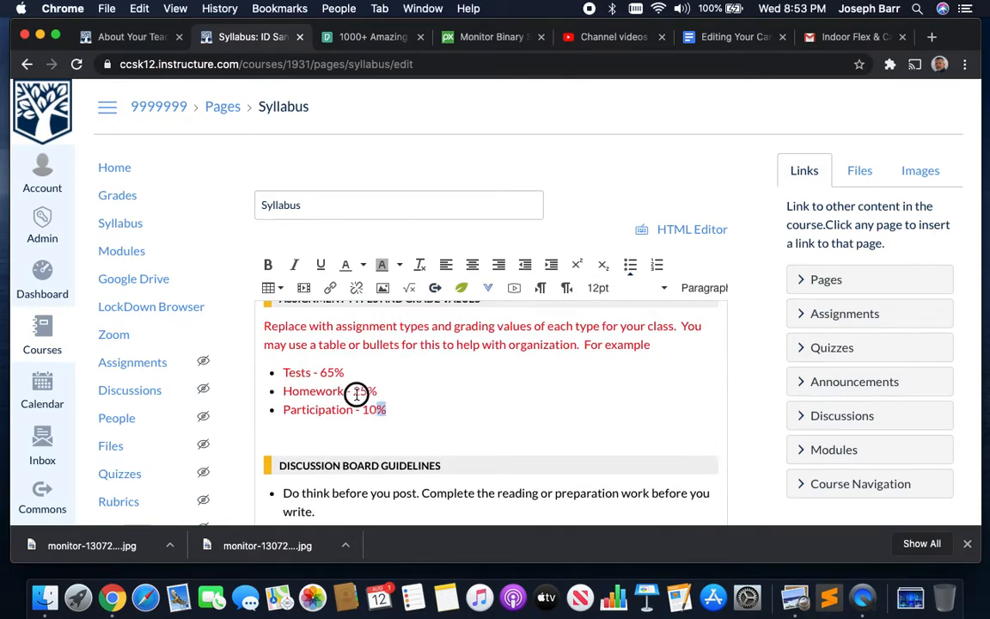
{"action": "left_click_drag", "start_coordinate": [374, 402], "coordinate": [263, 327]}
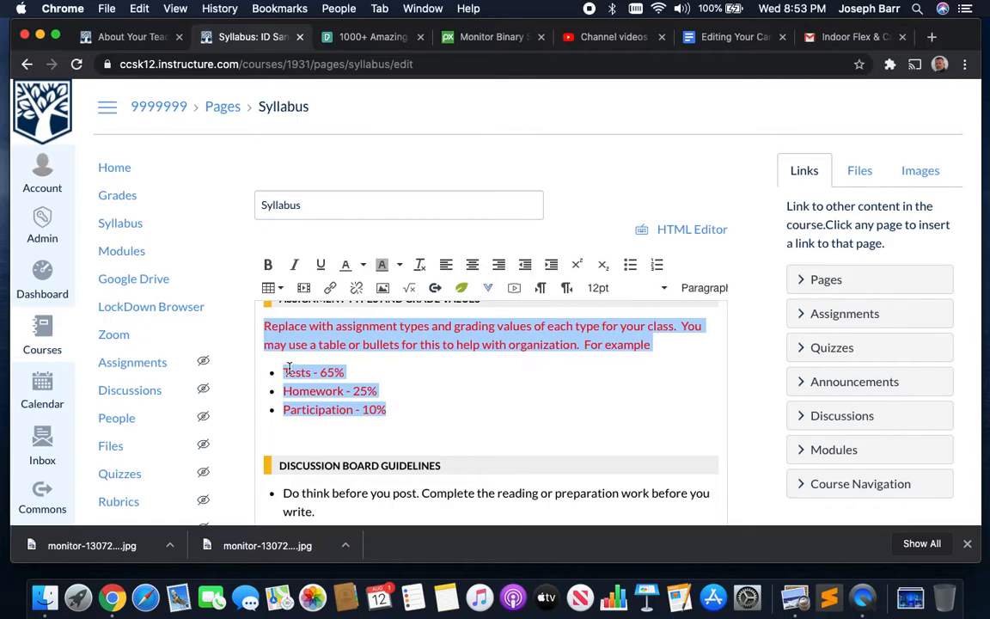
{"action": "scroll", "coordinate": [284, 370], "scroll_direction": "up", "scroll_amount": 4}
{"action": "scroll", "coordinate": [281, 369], "scroll_direction": "up", "scroll_amount": 10}
{"action": "left_click_drag", "start_coordinate": [266, 394], "coordinate": [714, 427]}
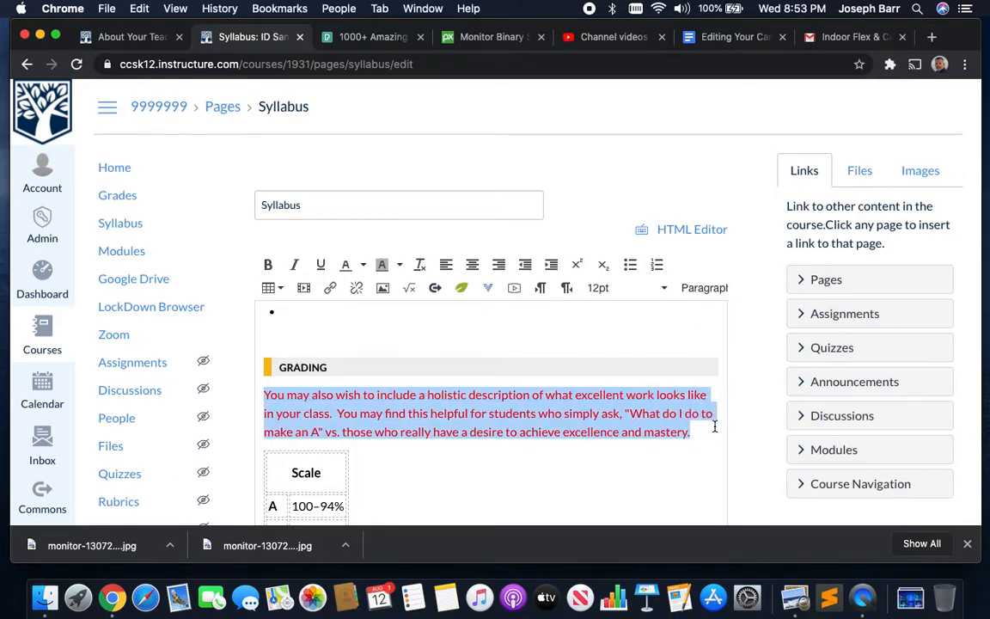
{"action": "scroll", "coordinate": [714, 427], "scroll_direction": "up", "scroll_amount": 15}
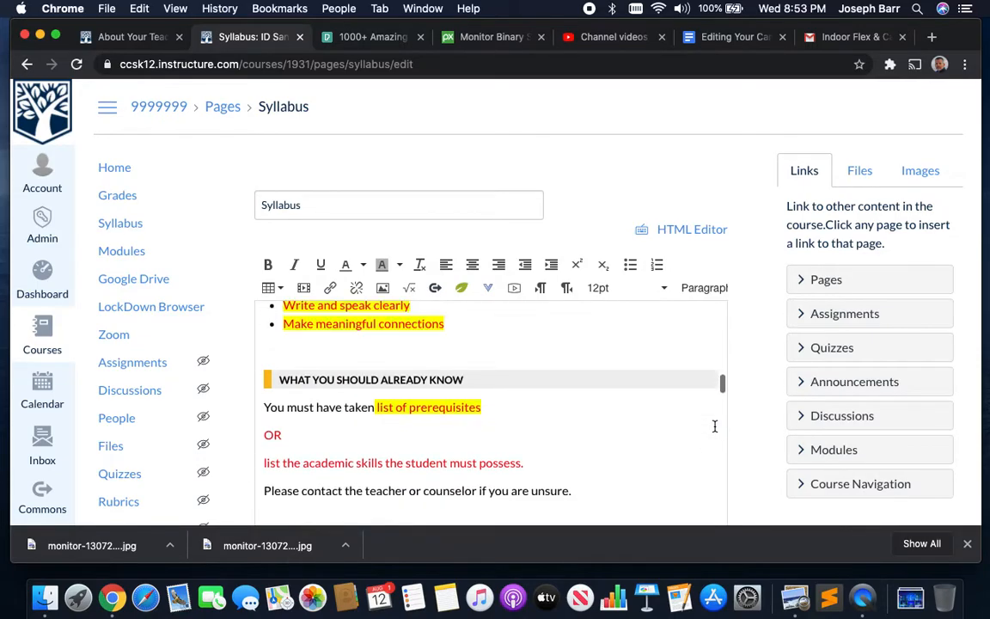
{"action": "scroll", "coordinate": [714, 426], "scroll_direction": "up", "scroll_amount": 10}
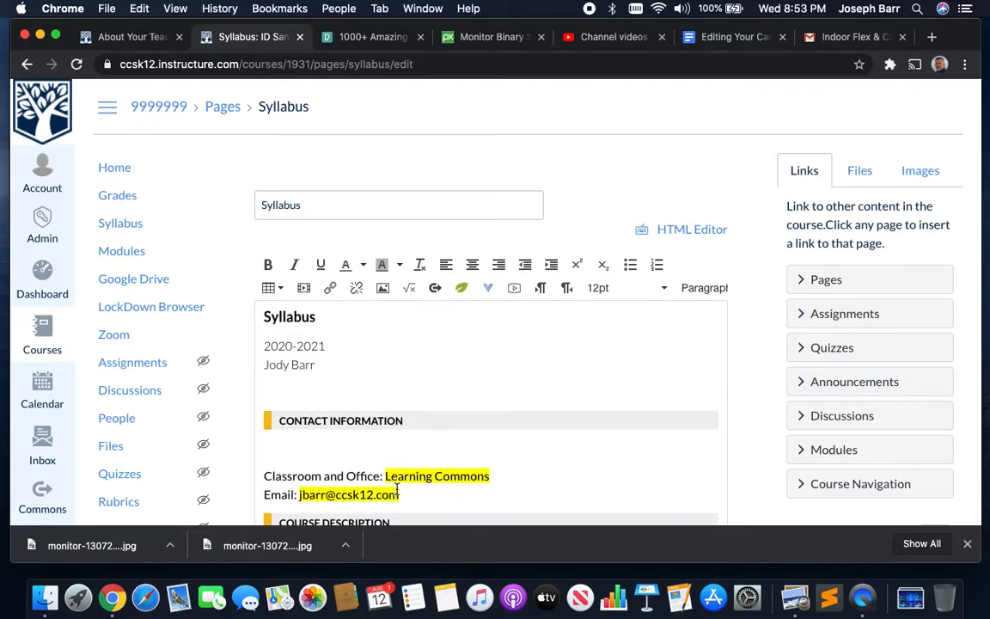
{"action": "scroll", "coordinate": [400, 480], "scroll_direction": "down", "scroll_amount": 2}
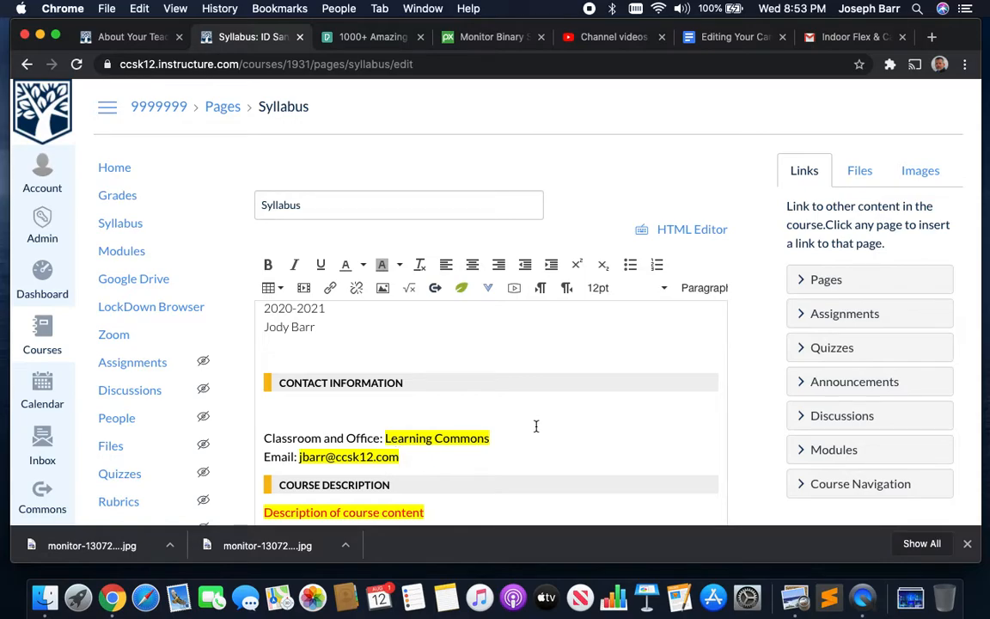
{"action": "scroll", "coordinate": [619, 420], "scroll_direction": "down", "scroll_amount": 5}
{"action": "scroll", "coordinate": [515, 427], "scroll_direction": "up", "scroll_amount": 3}
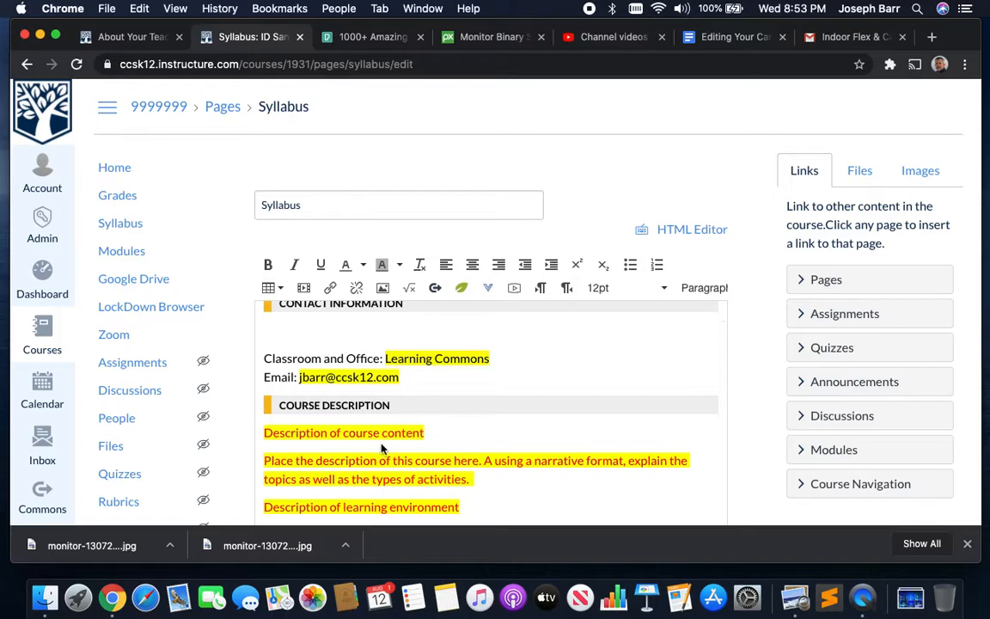
{"action": "scroll", "coordinate": [480, 418], "scroll_direction": "down", "scroll_amount": 10}
{"action": "scroll", "coordinate": [481, 415], "scroll_direction": "down", "scroll_amount": 12}
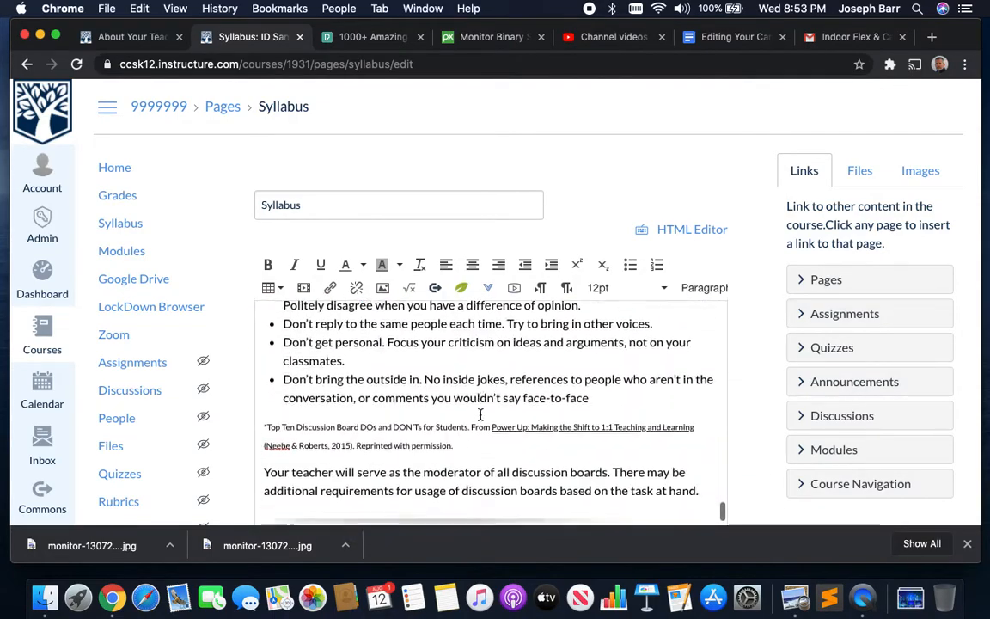
{"action": "left_click", "coordinate": [709, 484]}
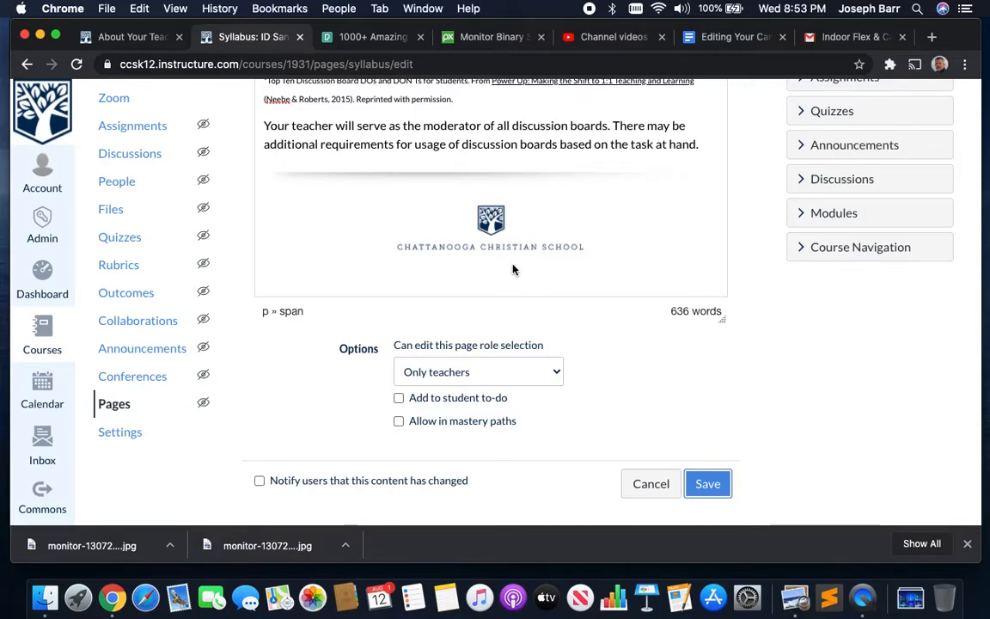
- Check the Web Design 101 title at the top, then save the edited Syllabus page
{"action": "left_click", "coordinate": [282, 174]}
{"action": "scroll", "coordinate": [544, 174], "scroll_direction": "up", "scroll_amount": 15}
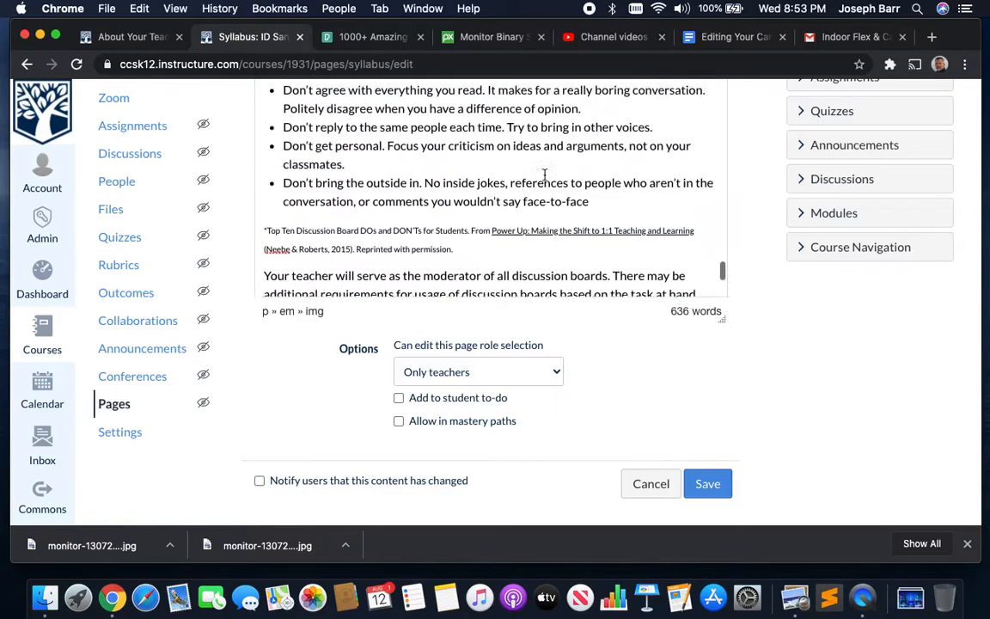
{"action": "scroll", "coordinate": [544, 174], "scroll_direction": "up", "scroll_amount": 10}
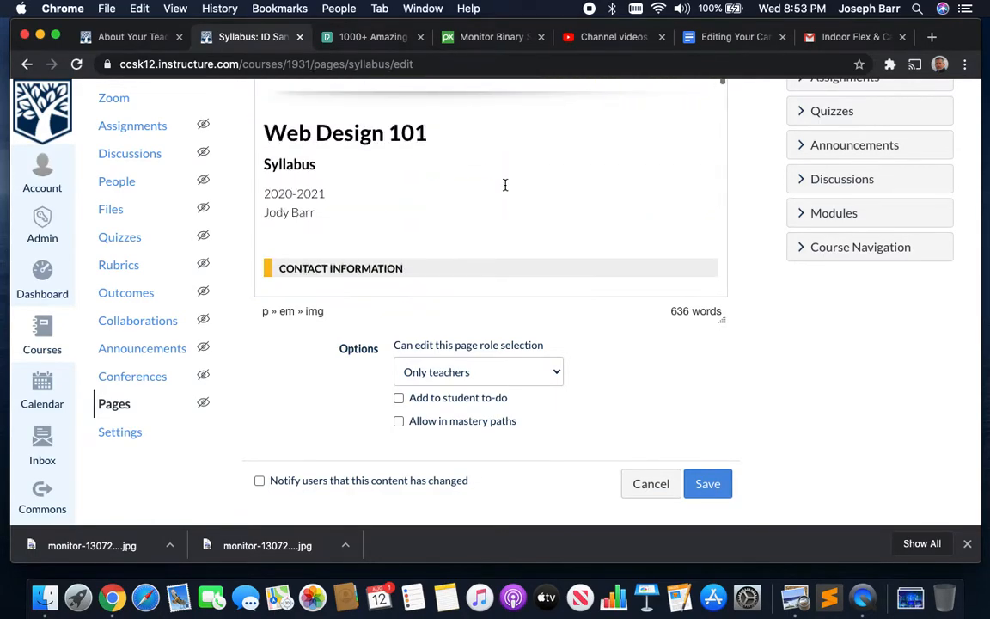
{"action": "scroll", "coordinate": [637, 141], "scroll_direction": "down", "scroll_amount": 2}
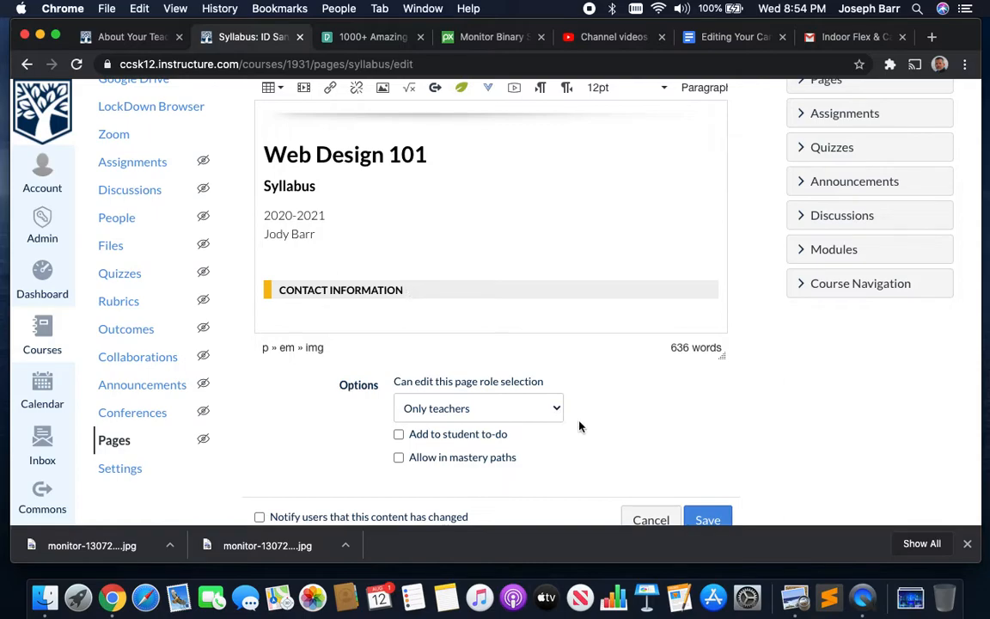
{"action": "left_click", "coordinate": [703, 520]}
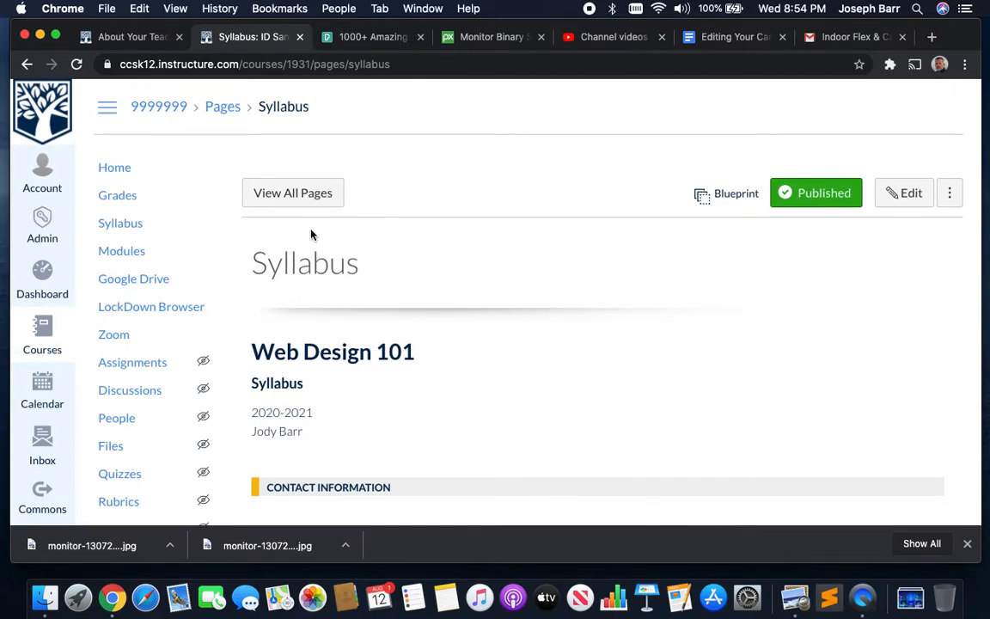
- Go to View All Pages and open the Learning Tools page
{"action": "left_click", "coordinate": [300, 196]}
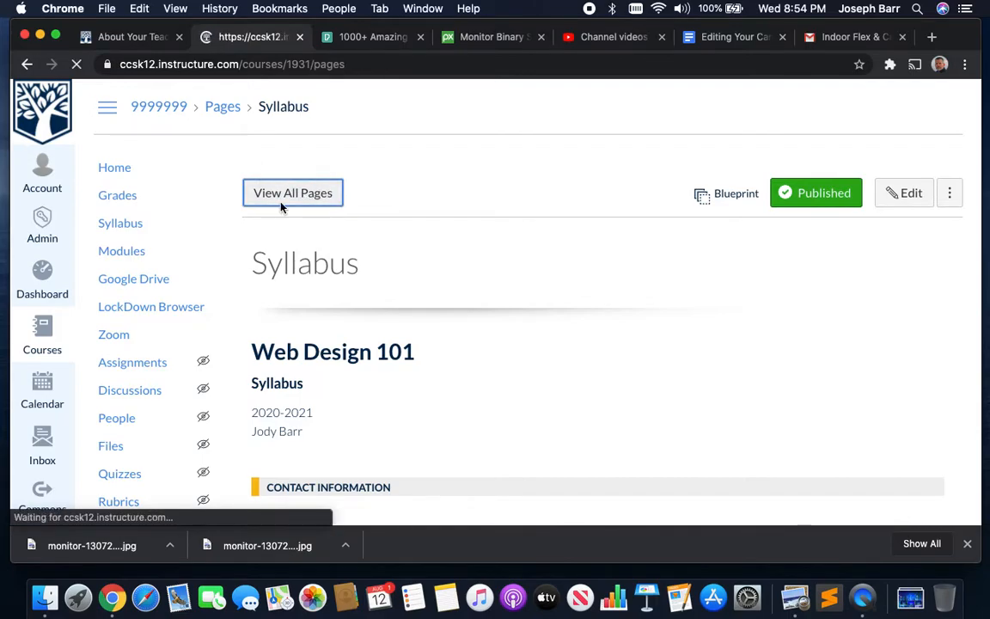
{"action": "scroll", "coordinate": [324, 273], "scroll_direction": "down", "scroll_amount": 1}
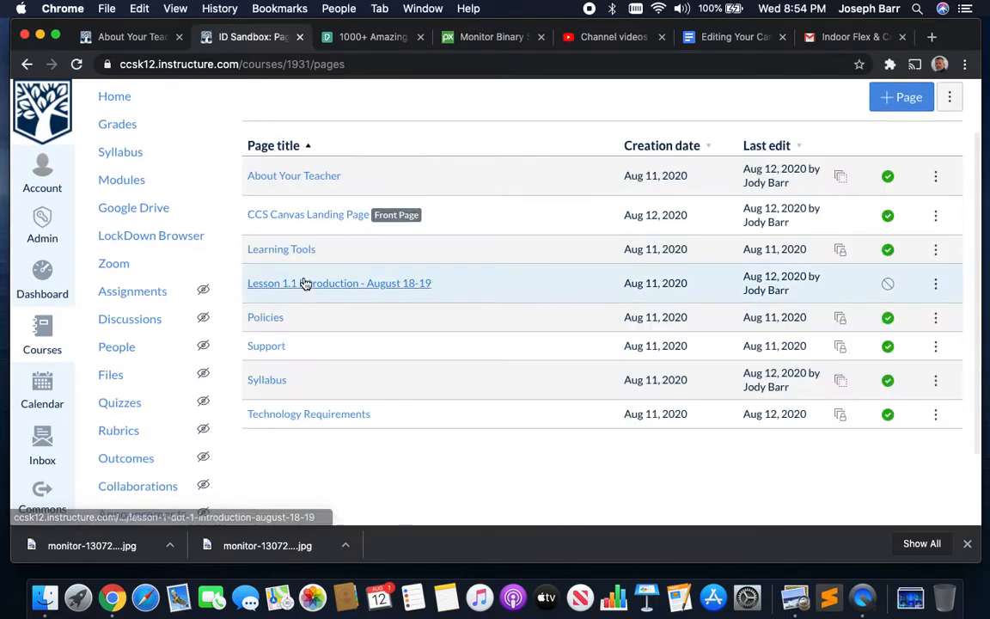
{"action": "left_click", "coordinate": [292, 255]}
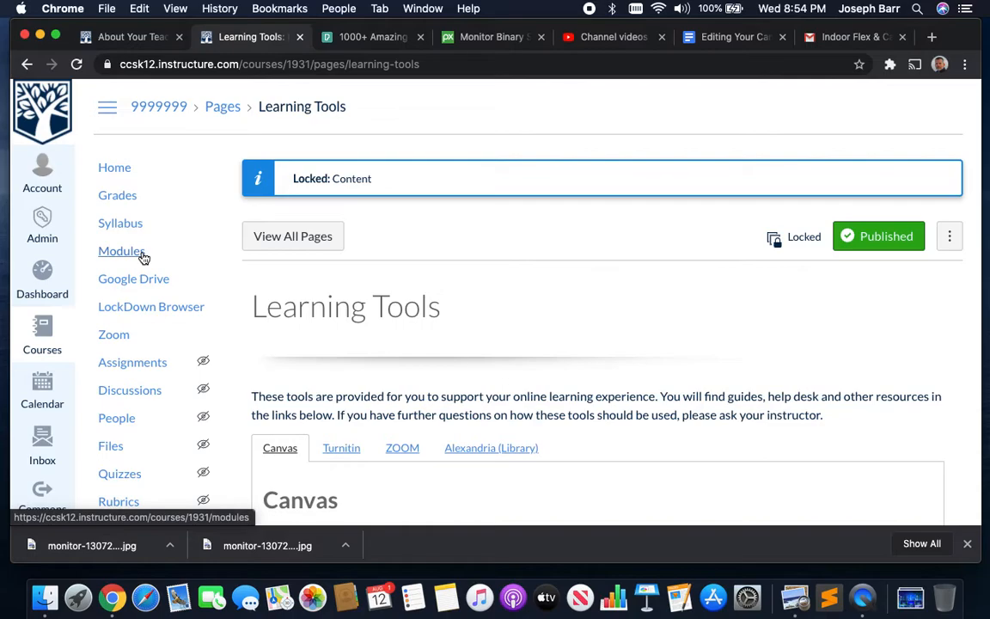
- Read through the Learning Tools page, then switch to the YouTube Studio channel videos tab
{"action": "scroll", "coordinate": [344, 361], "scroll_direction": "down", "scroll_amount": 2}
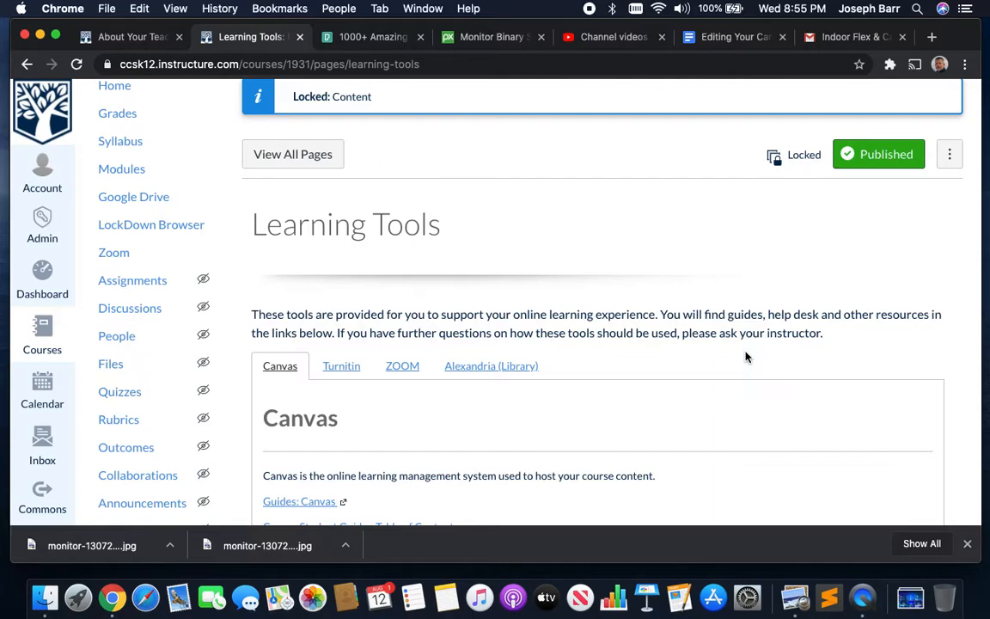
{"action": "scroll", "coordinate": [747, 357], "scroll_direction": "down", "scroll_amount": 5}
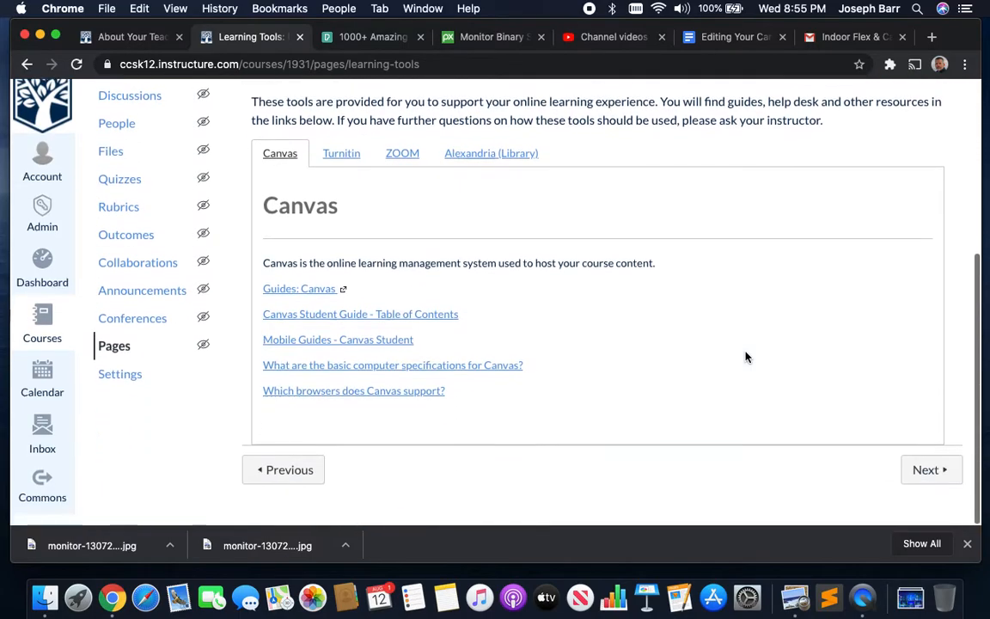
{"action": "scroll", "coordinate": [746, 356], "scroll_direction": "up", "scroll_amount": 7}
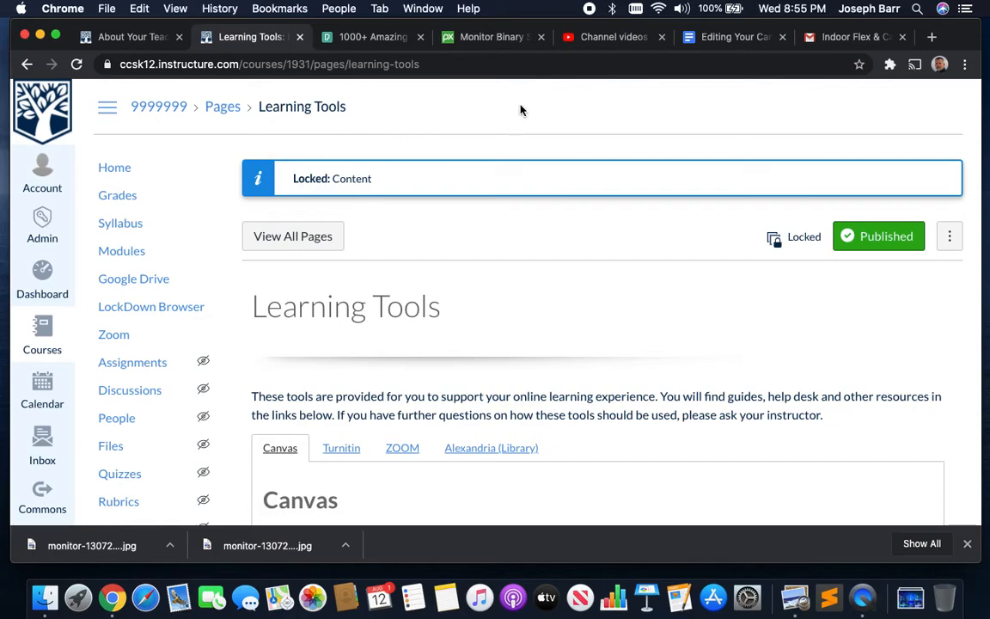
{"action": "left_click", "coordinate": [612, 43]}
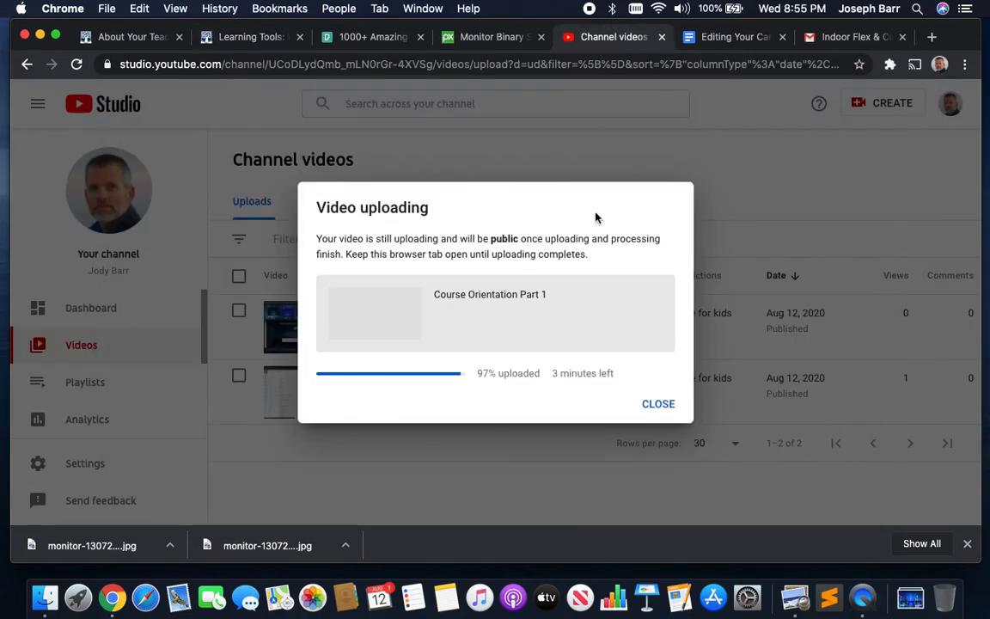